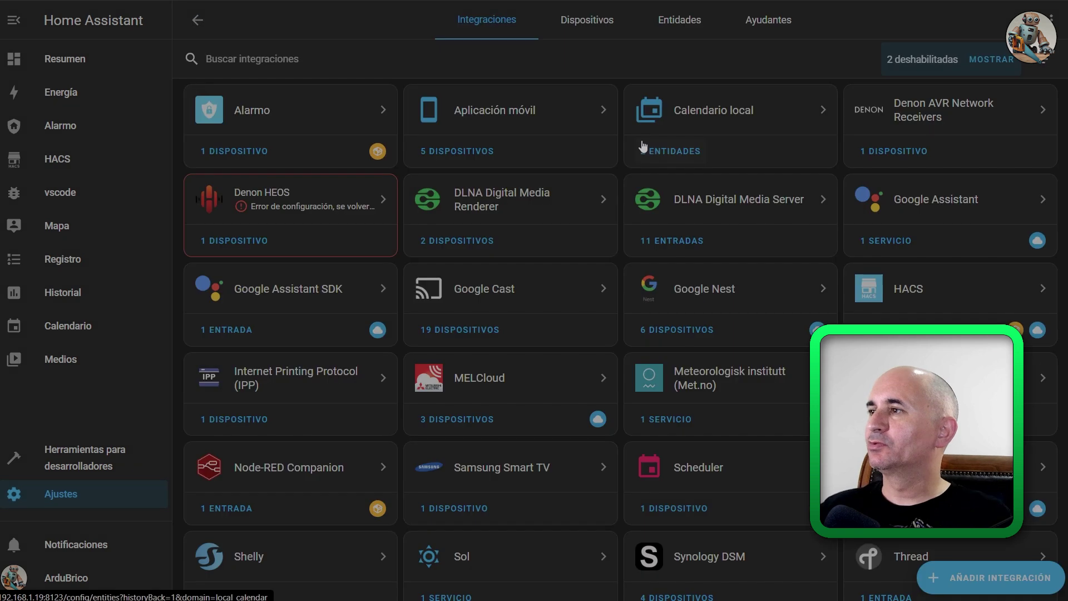
# Start a new utility meter (Contador) helper and name it "Contandor consumo AA".
pyautogui.click(769, 20)
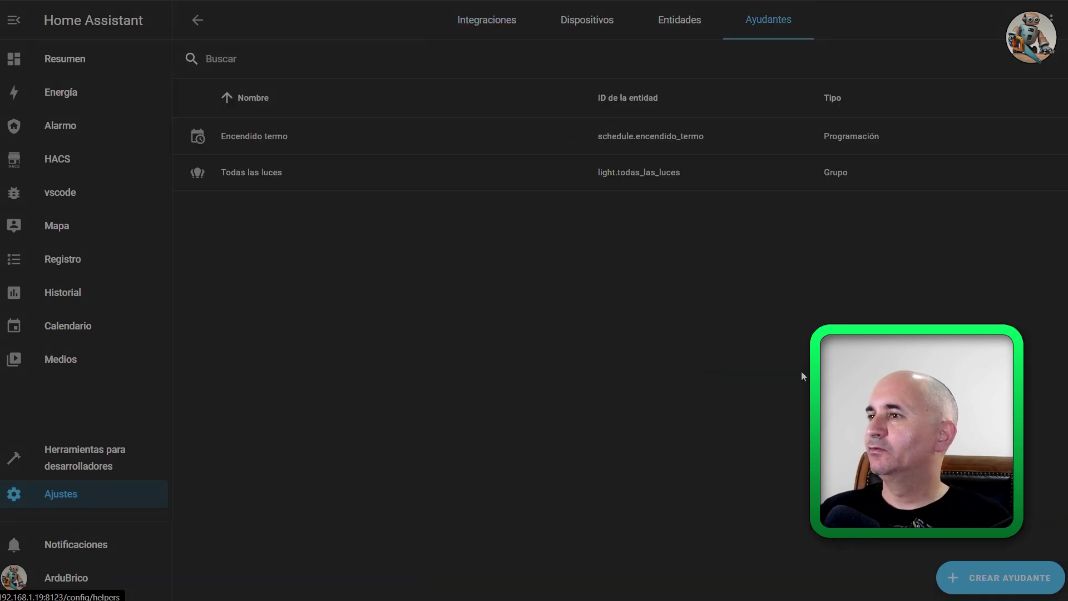
pyautogui.click(972, 576)
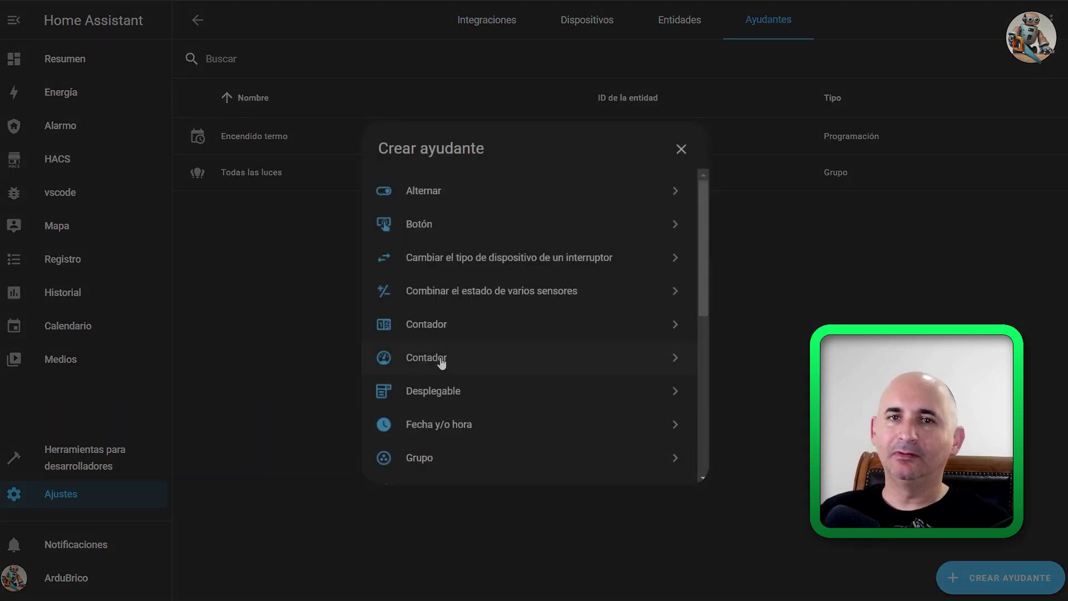
pyautogui.click(388, 371)
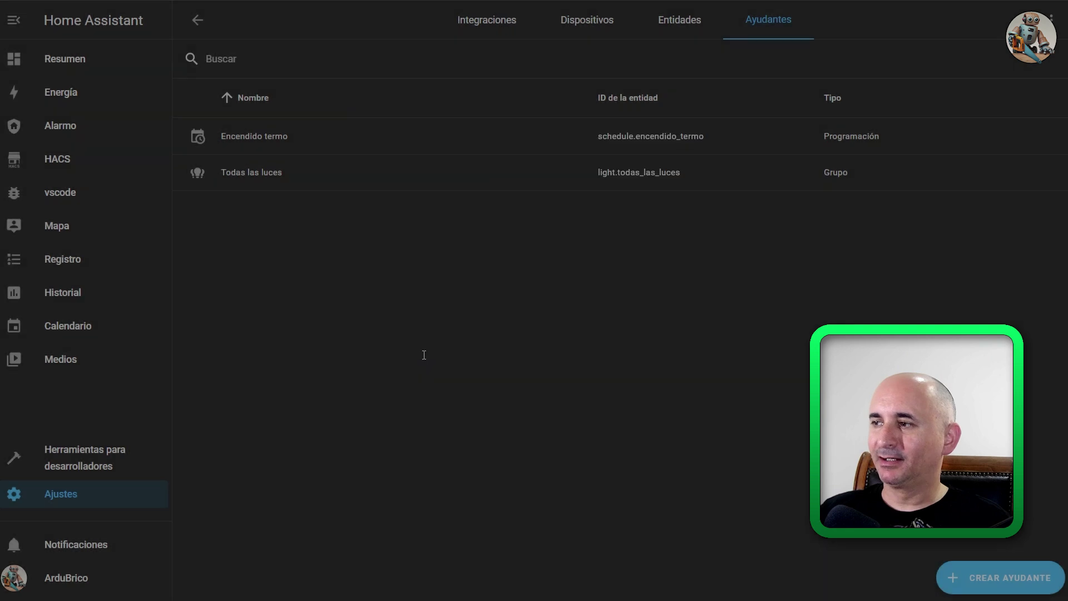
pyautogui.write('Contandor c')
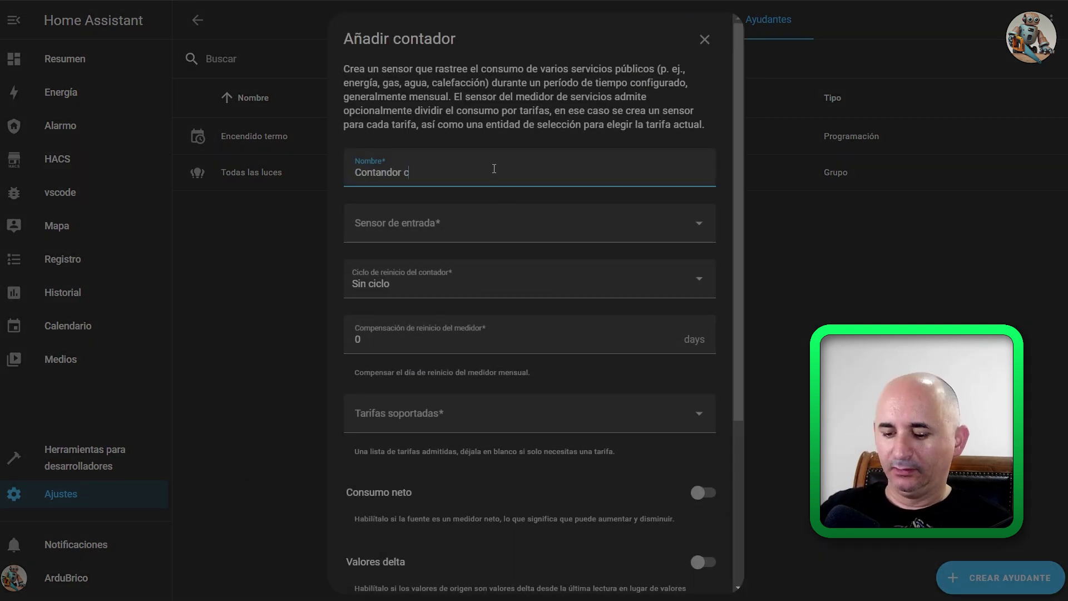
pyautogui.write('onsumo AA')
# Choose Casa energy as the meter's input sensor, then submit and finish creating the helper.
pyautogui.click(457, 224)
pyautogui.write('energ')
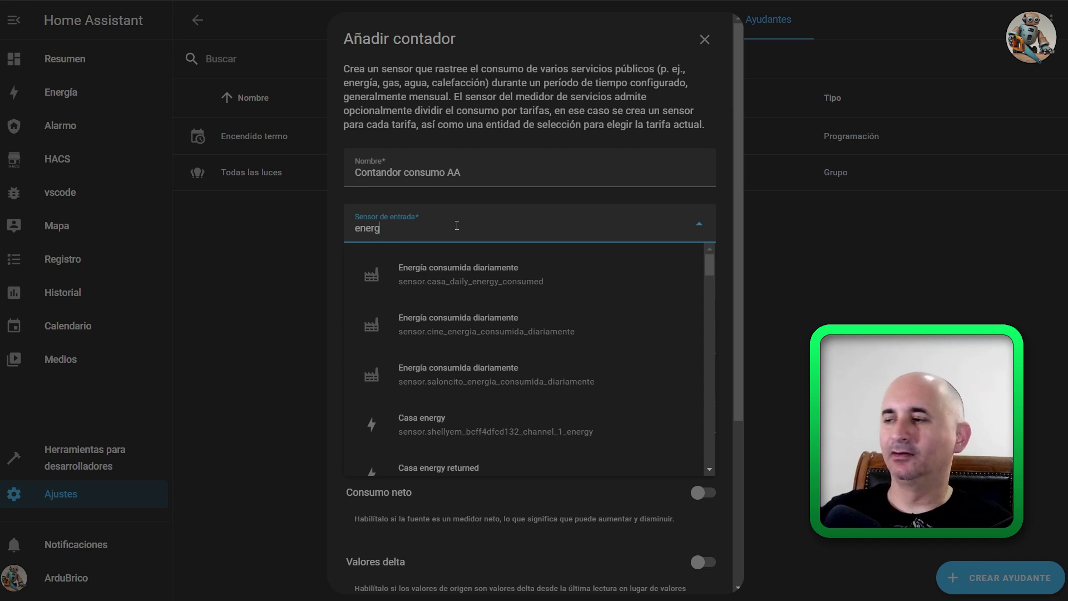
pyautogui.scroll(-3, 476, 425)
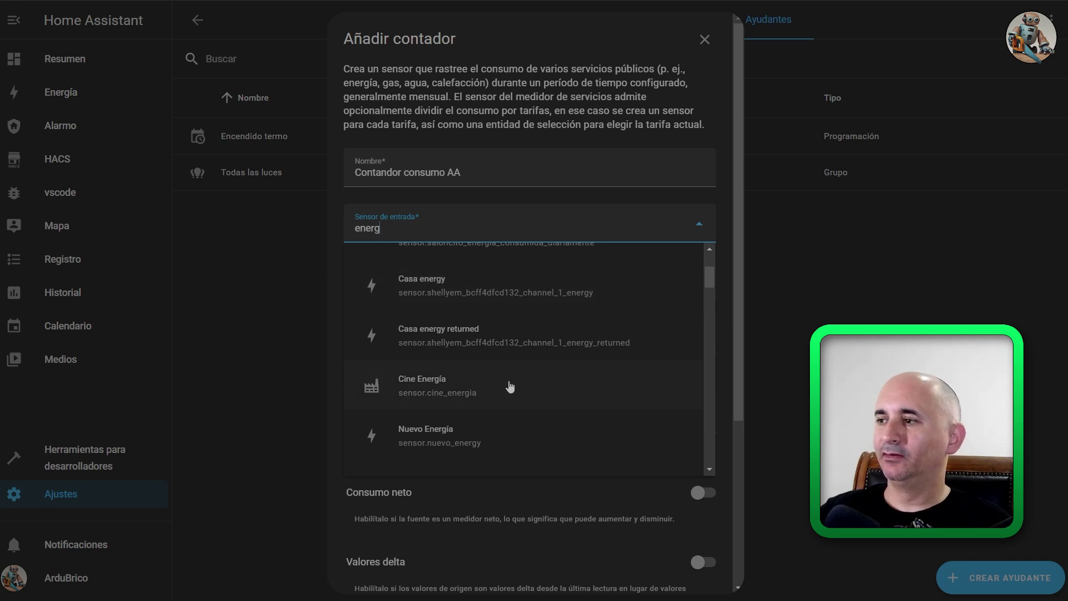
pyautogui.scroll(-3, 481, 434)
pyautogui.scroll(-1, 479, 438)
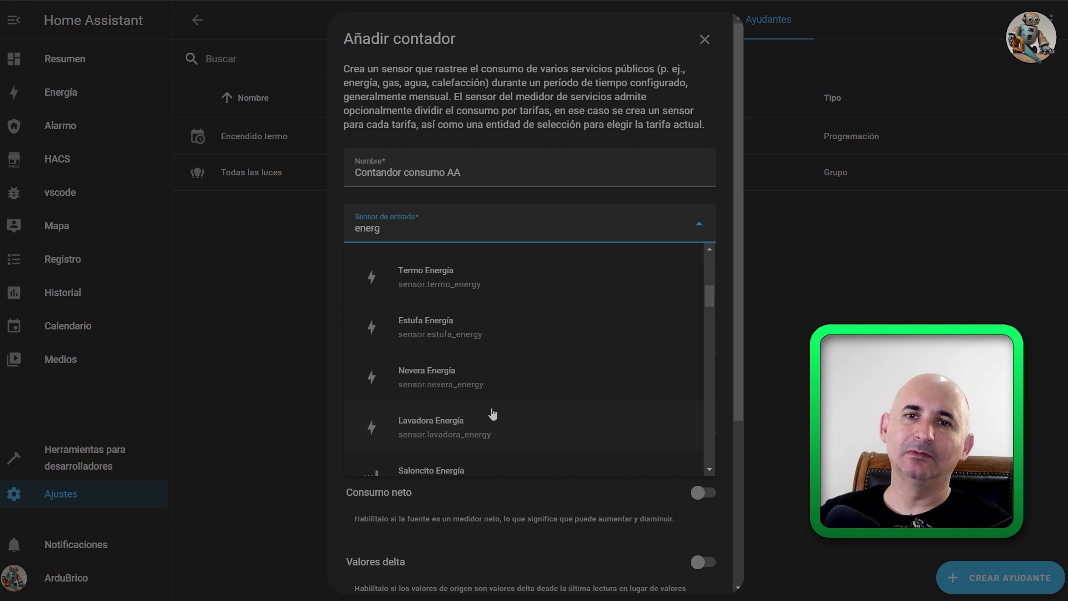
pyautogui.scroll(3, 528, 391)
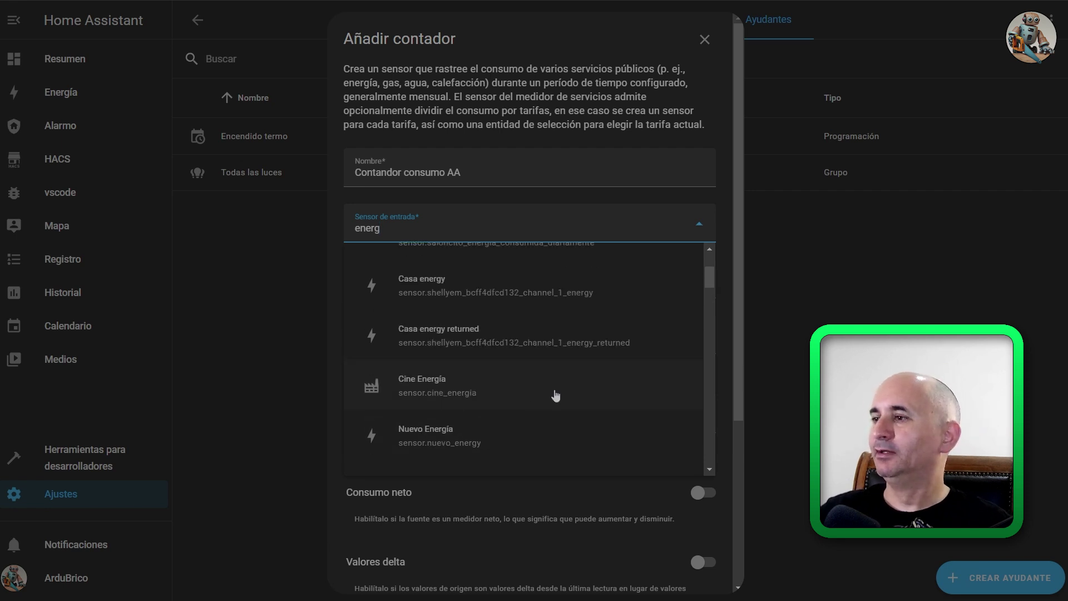
pyautogui.scroll(2, 512, 395)
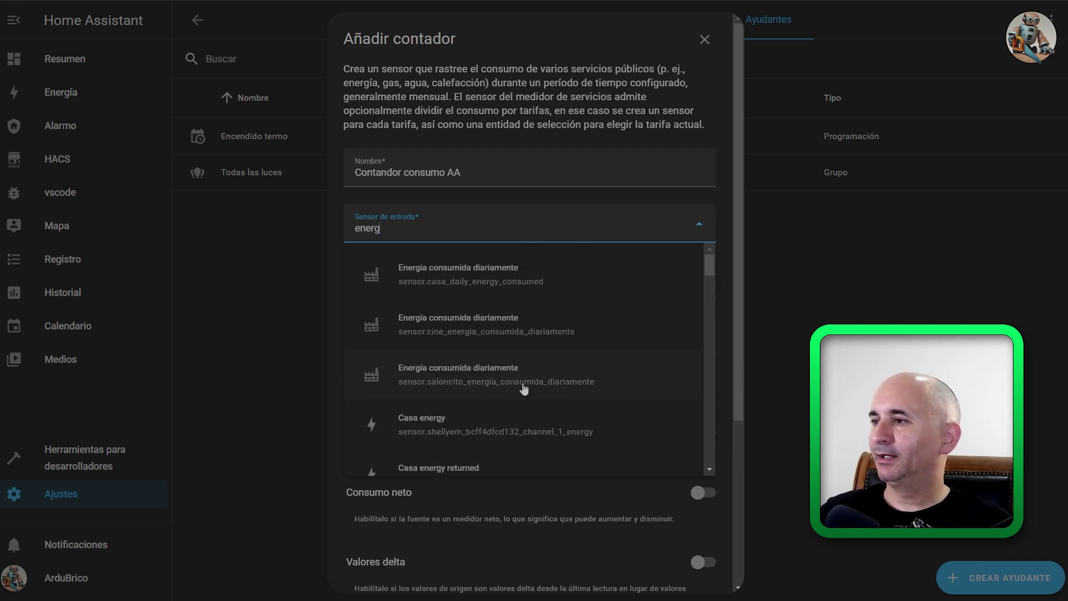
pyautogui.click(470, 427)
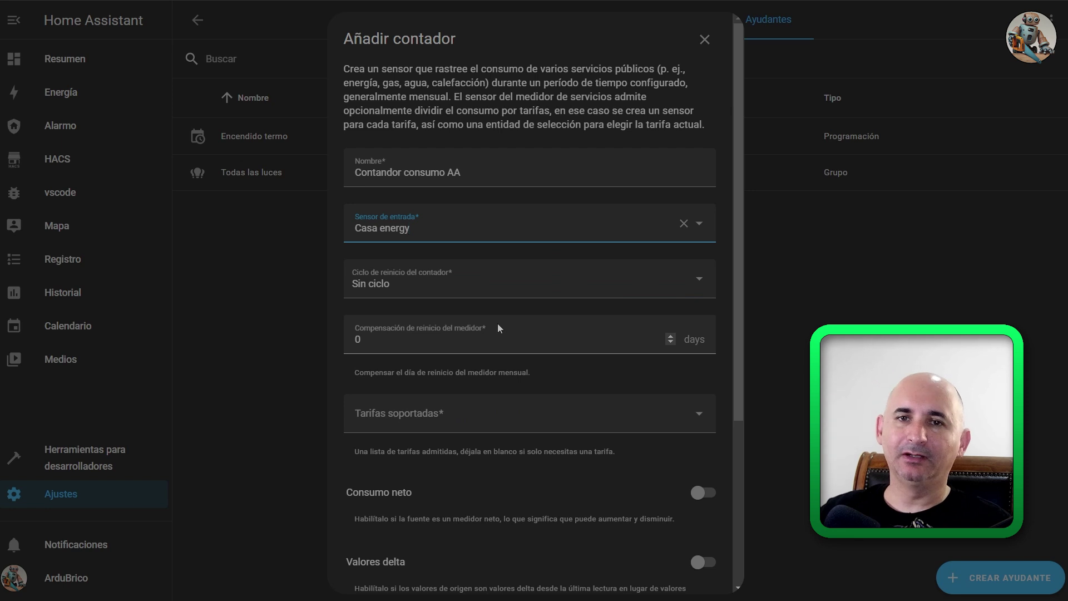
pyautogui.scroll(-5, 647, 546)
pyautogui.click(697, 576)
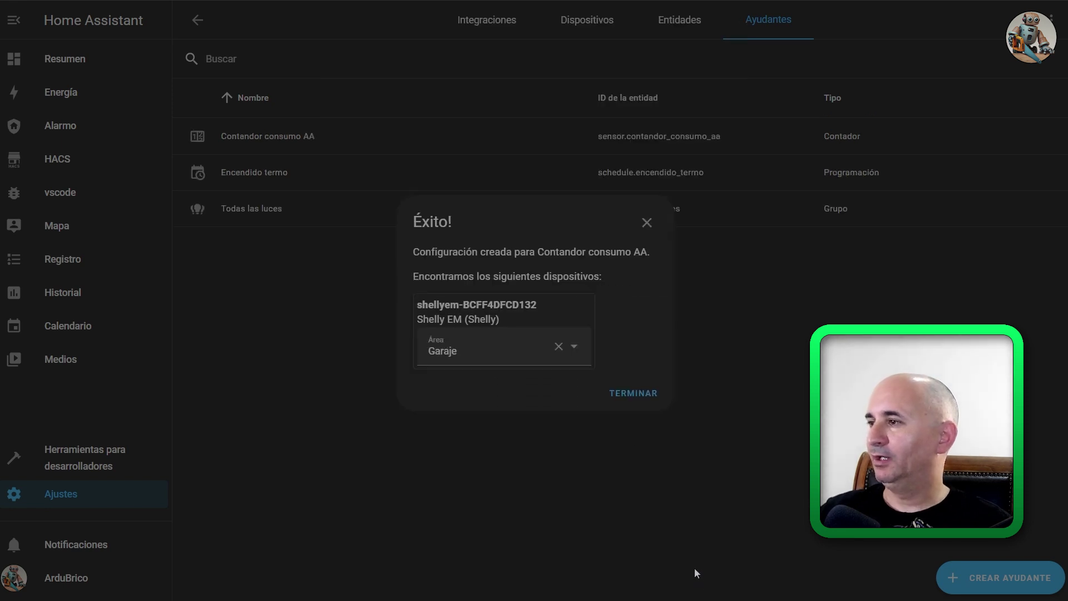
pyautogui.click(637, 394)
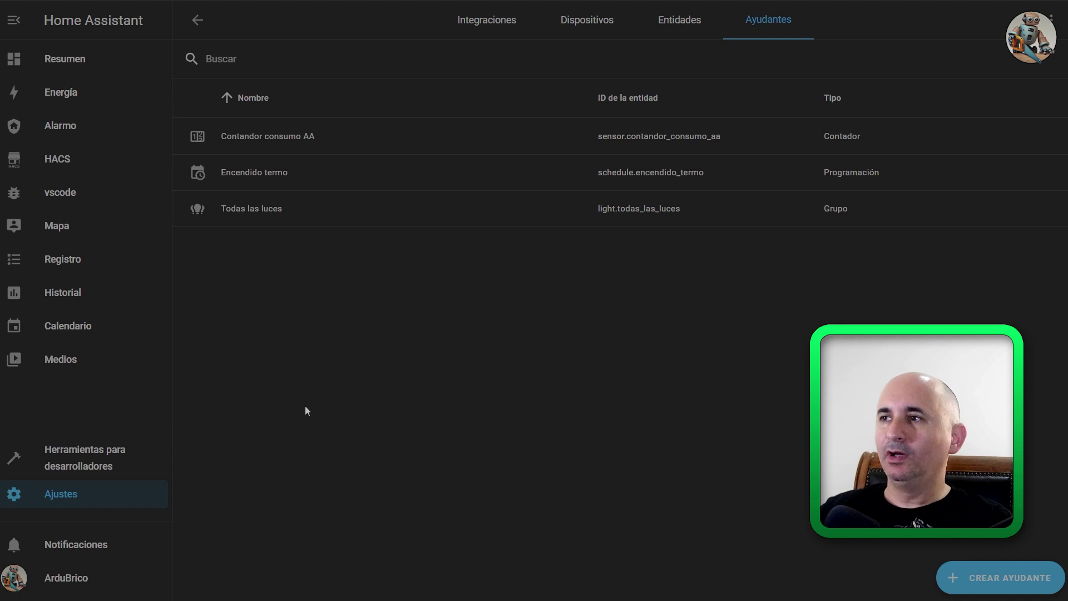
# Add the Contandor consumo AA entity to the empty entities card in the dashboard's YT view and save.
pyautogui.click(69, 62)
pyautogui.click(341, 20)
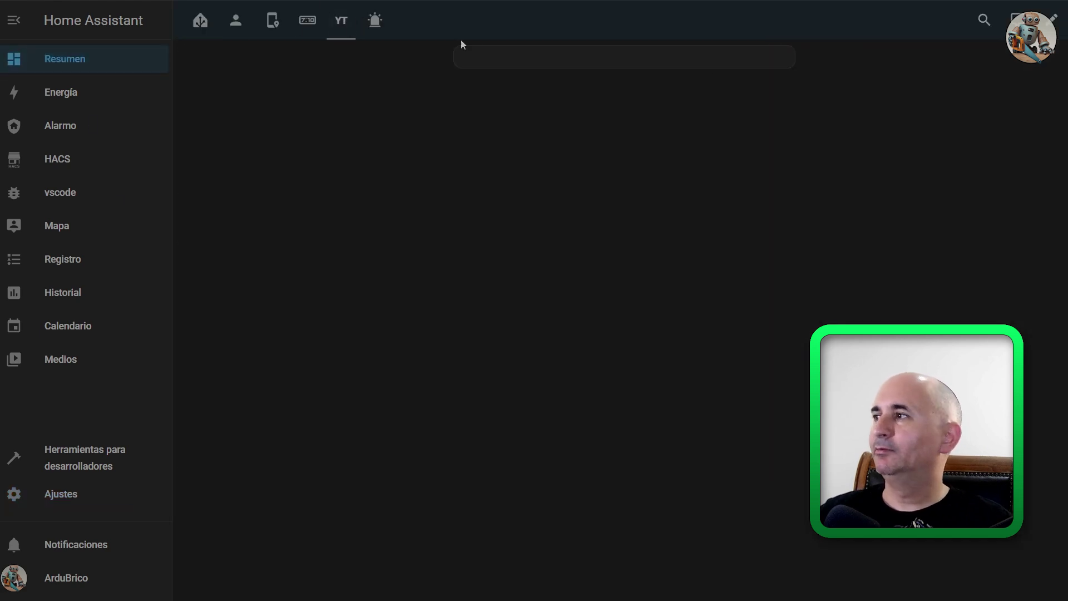
pyautogui.click(1054, 18)
pyautogui.click(487, 122)
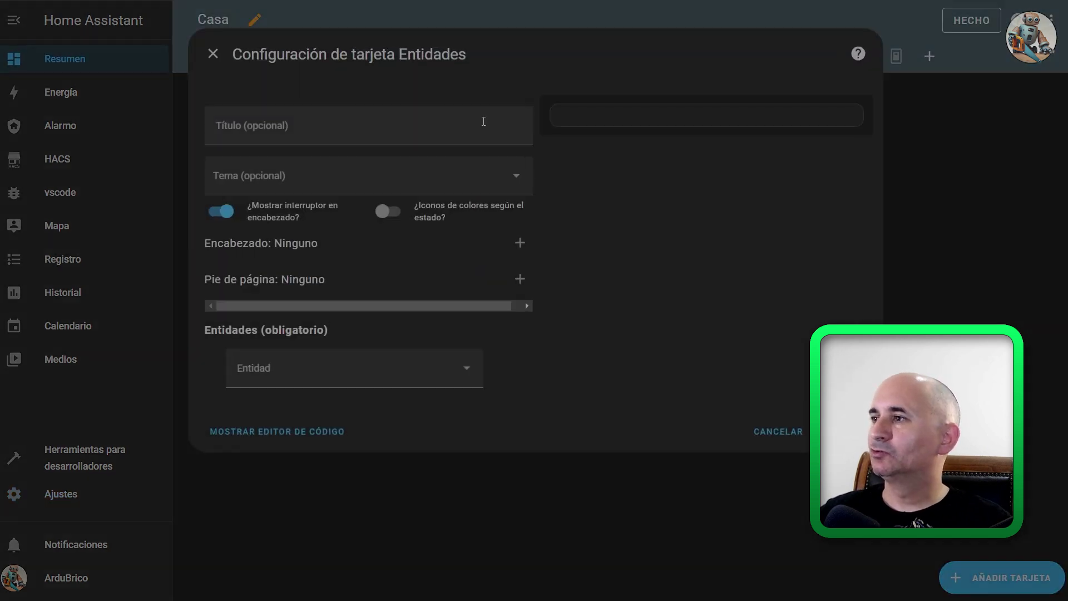
pyautogui.click(304, 371)
pyautogui.write('conta')
pyautogui.click(327, 427)
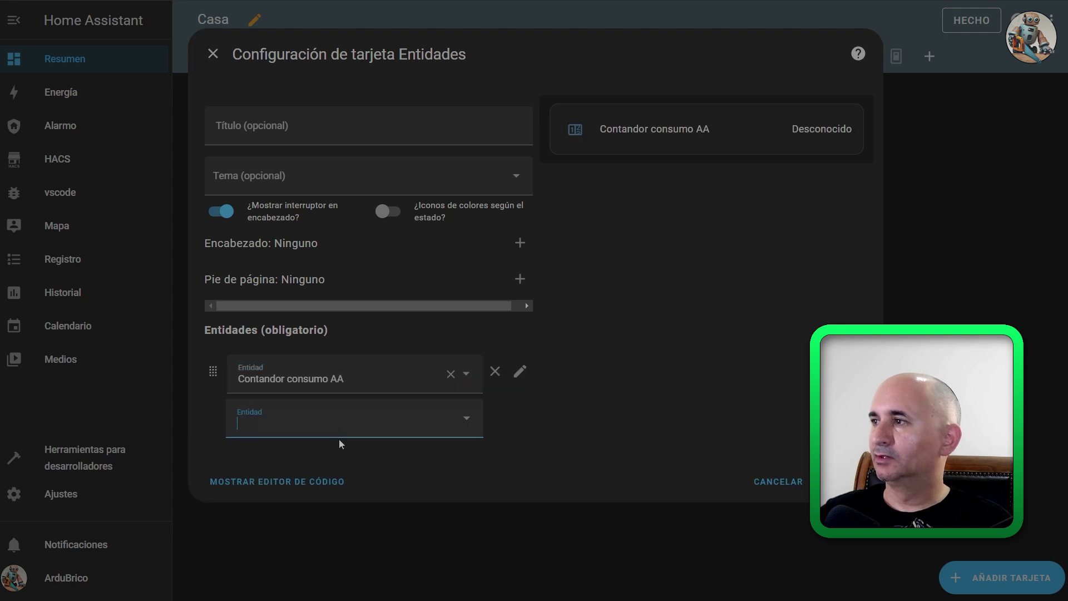
pyautogui.click(841, 482)
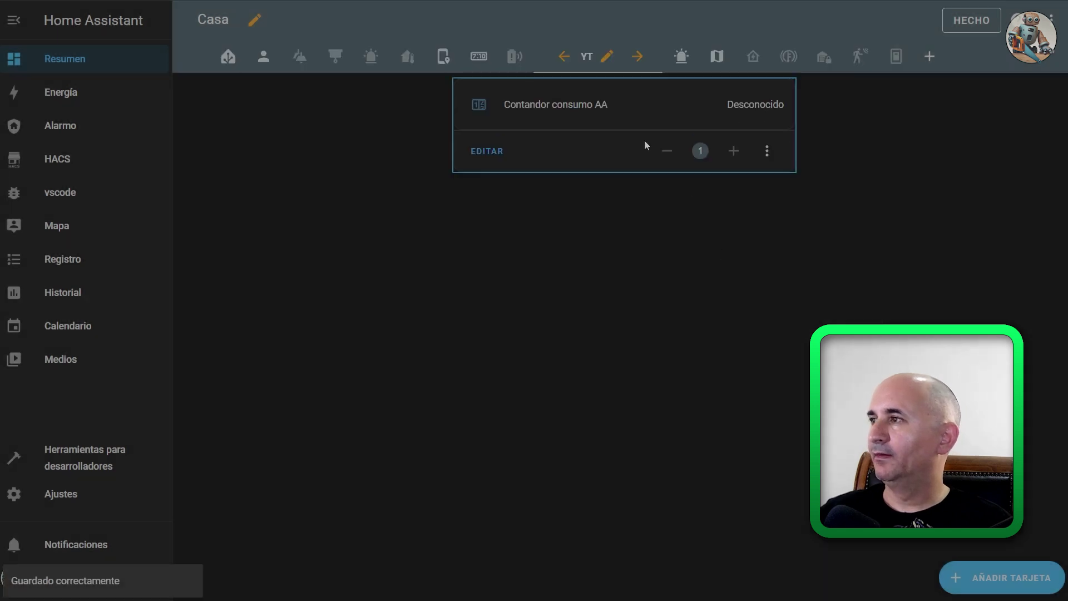
pyautogui.click(975, 20)
# Set the display precision of the Contandor consumo AA entity to 0,00 and update it.
pyautogui.click(541, 72)
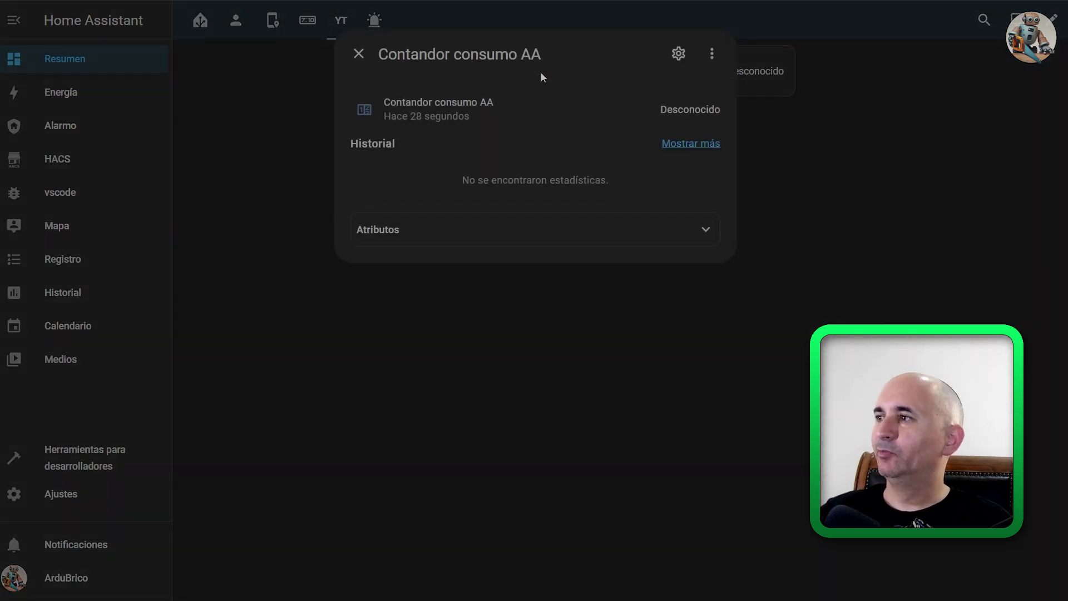
pyautogui.click(679, 52)
pyautogui.click(545, 203)
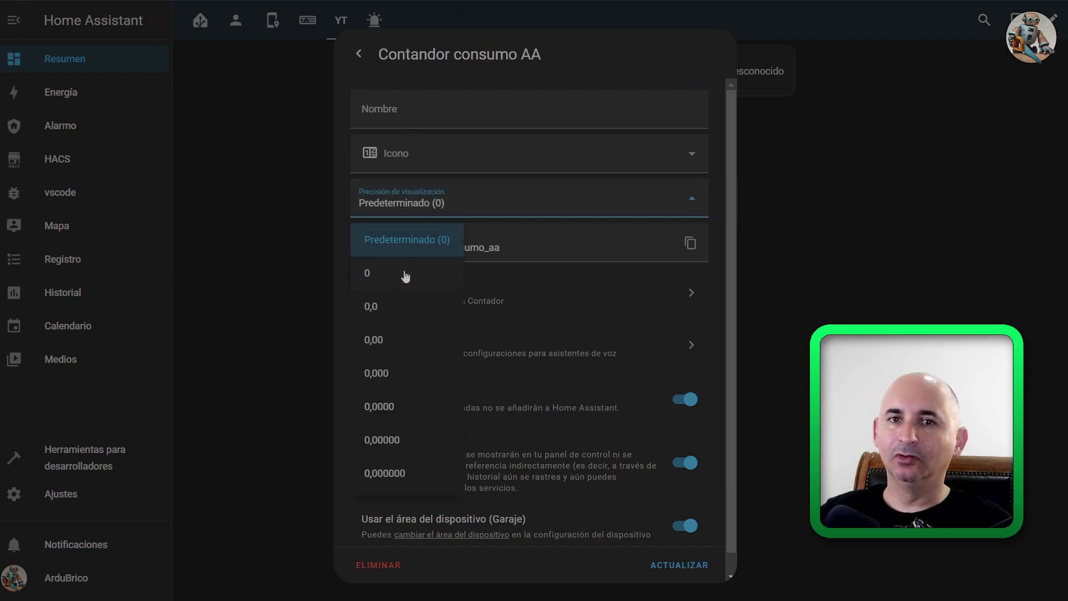
pyautogui.click(390, 339)
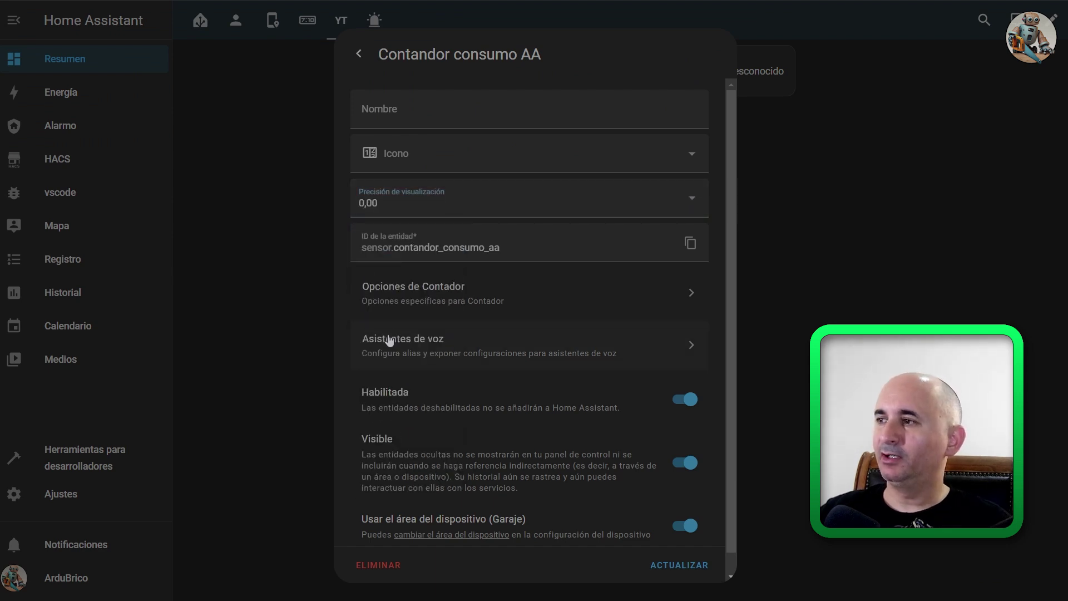
pyautogui.click(680, 566)
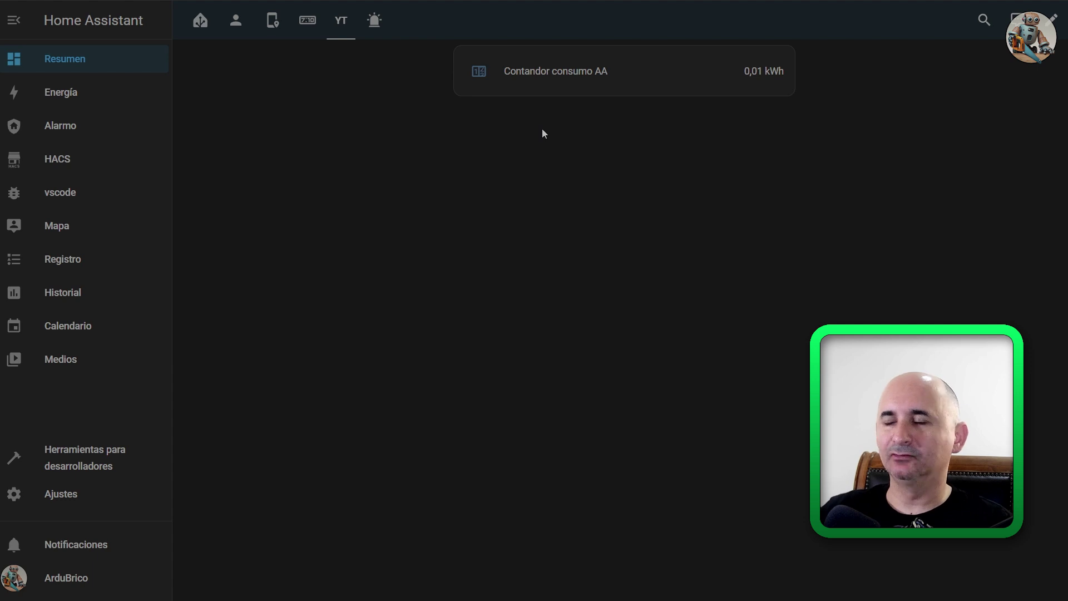
# Create a new automation from scratch and add a numeric state (Estado numérico) trigger to it.
pyautogui.click(86, 494)
pyautogui.click(518, 179)
pyautogui.click(991, 579)
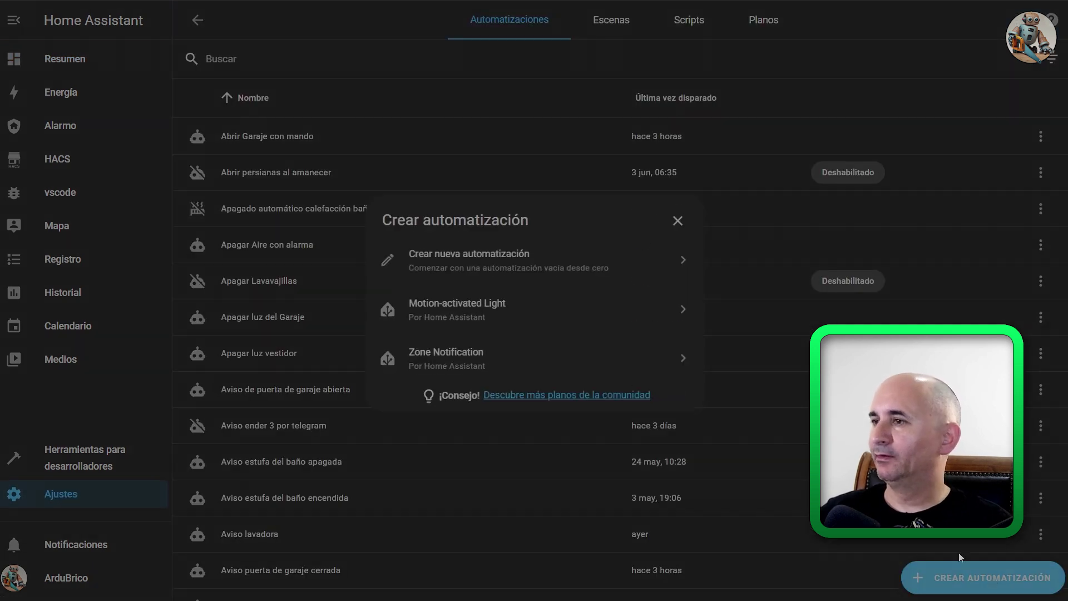
pyautogui.click(481, 266)
pyautogui.click(381, 140)
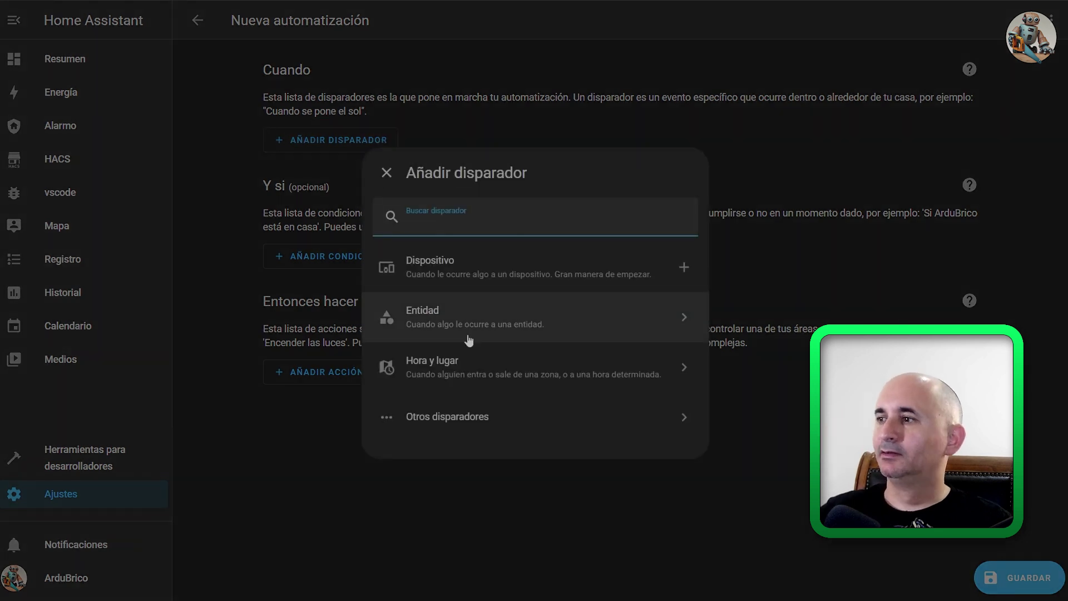
pyautogui.click(465, 317)
pyautogui.click(472, 323)
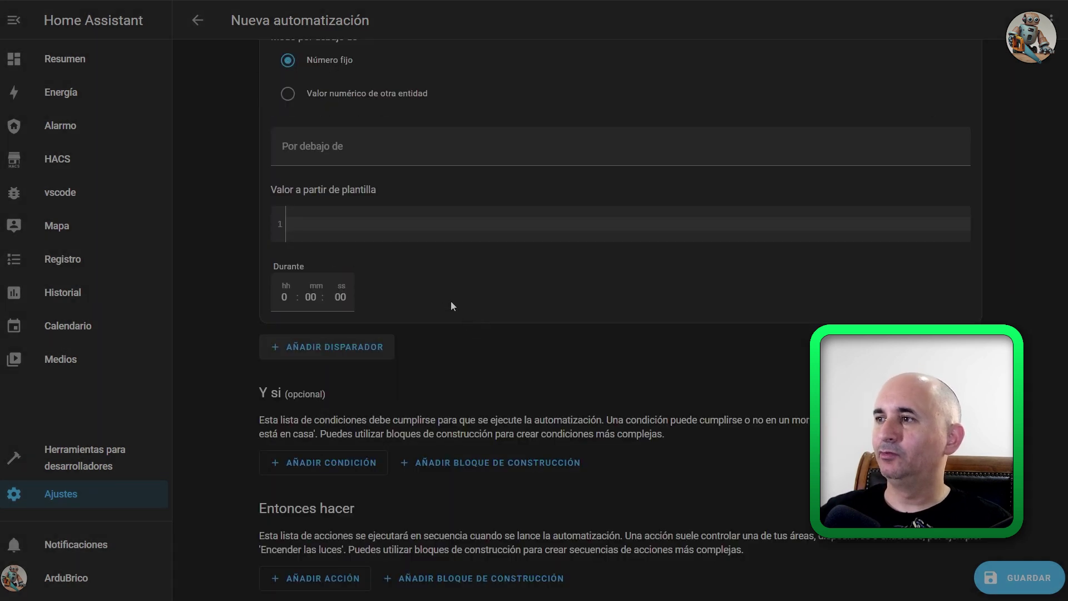
# Configure the numeric state trigger to fire when Contandor consumo AA is above 0,03.
pyautogui.scroll(7, 418, 217)
pyautogui.click(384, 178)
pyautogui.write('conta')
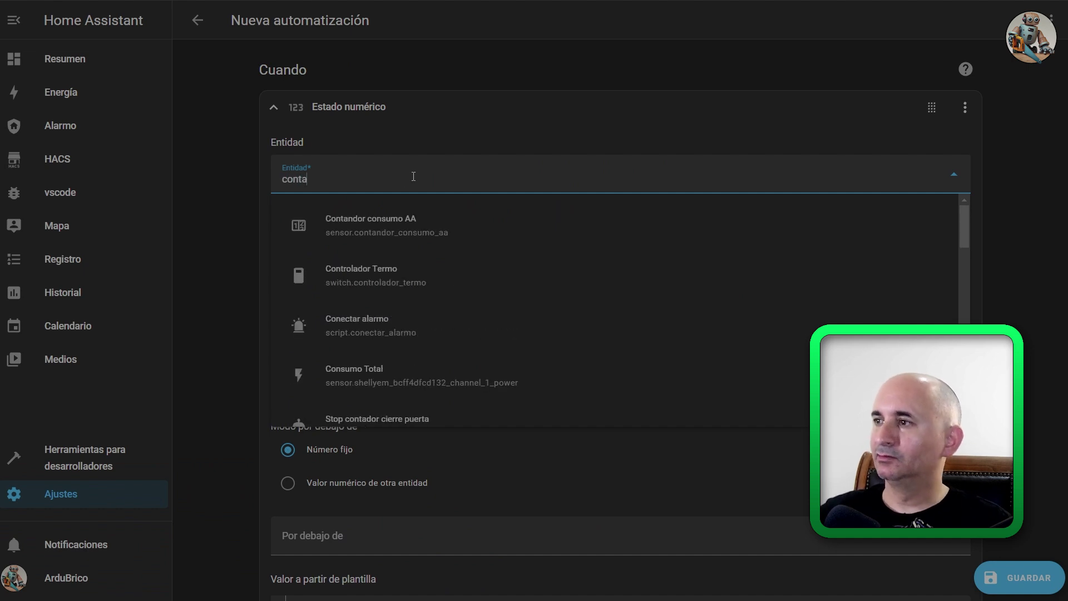
pyautogui.click(424, 224)
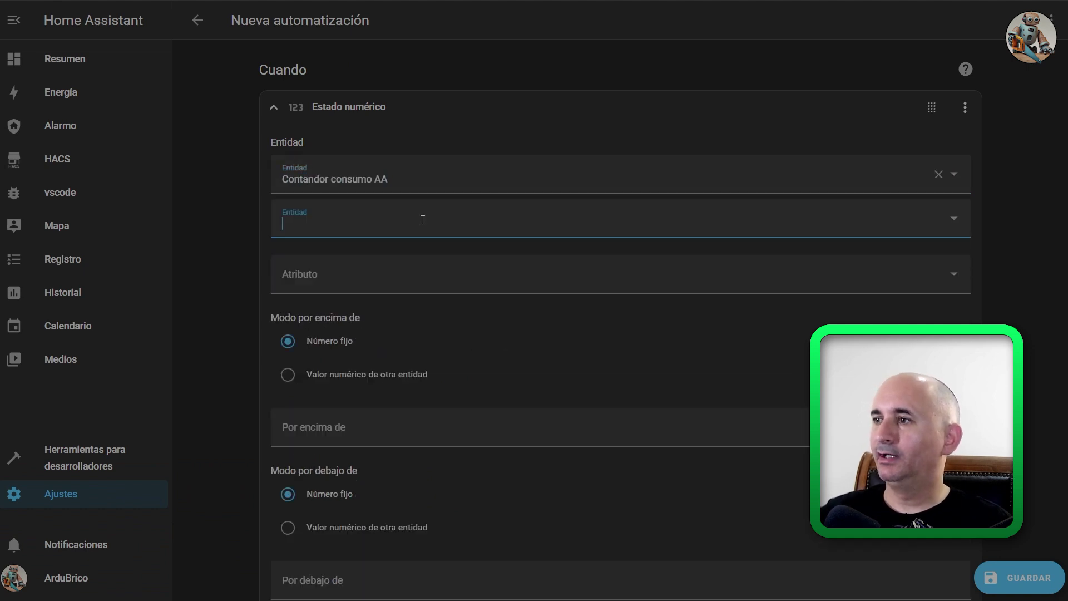
pyautogui.click(346, 427)
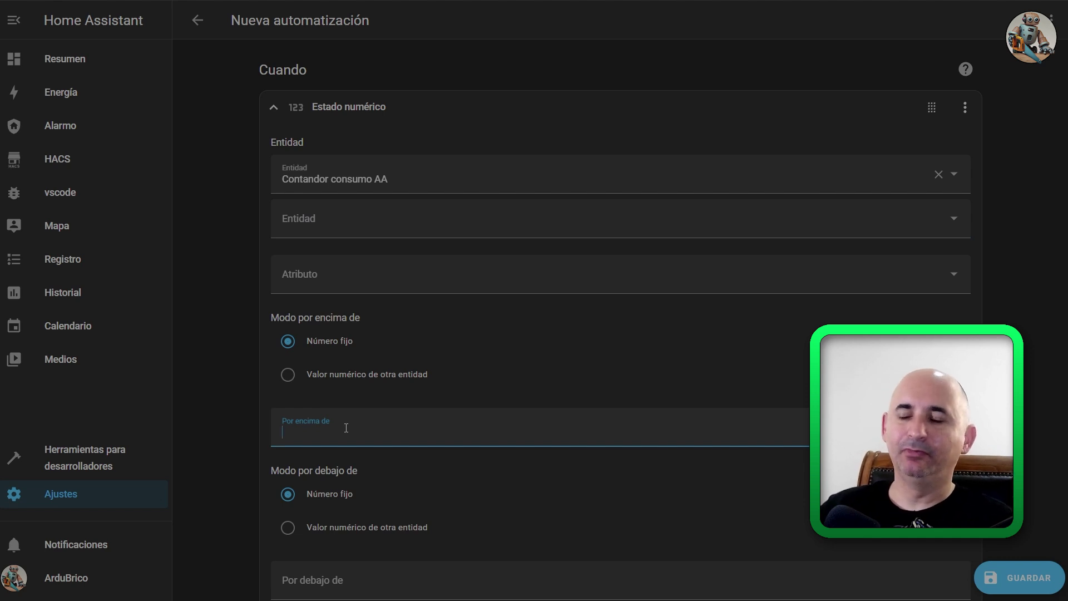
pyautogui.write('0,03')
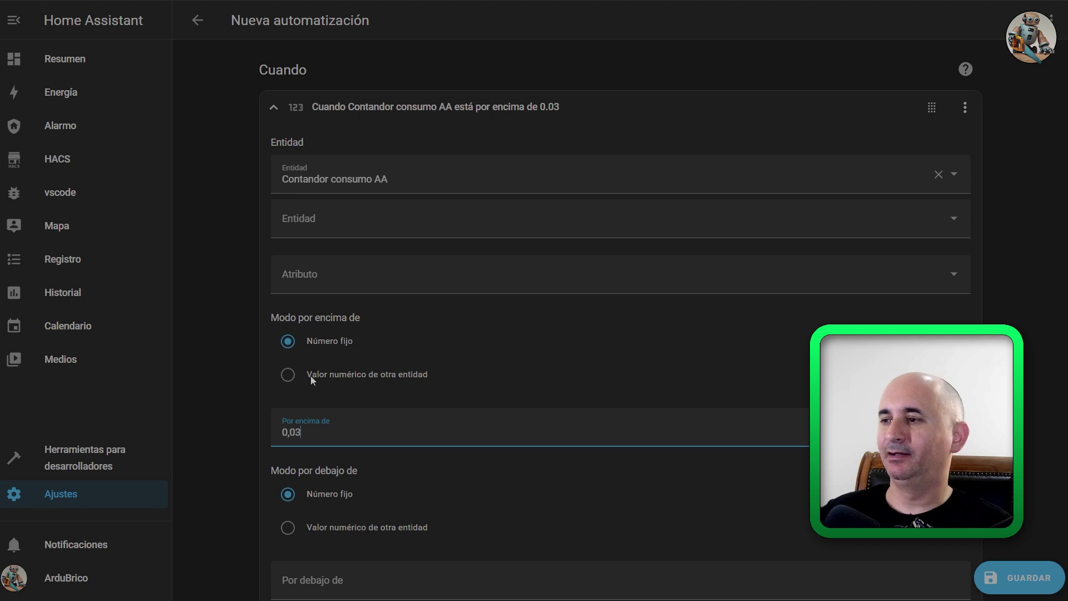
# Add a notification action to the automation that sends through the telegram_casa service.
pyautogui.scroll(-8, 311, 376)
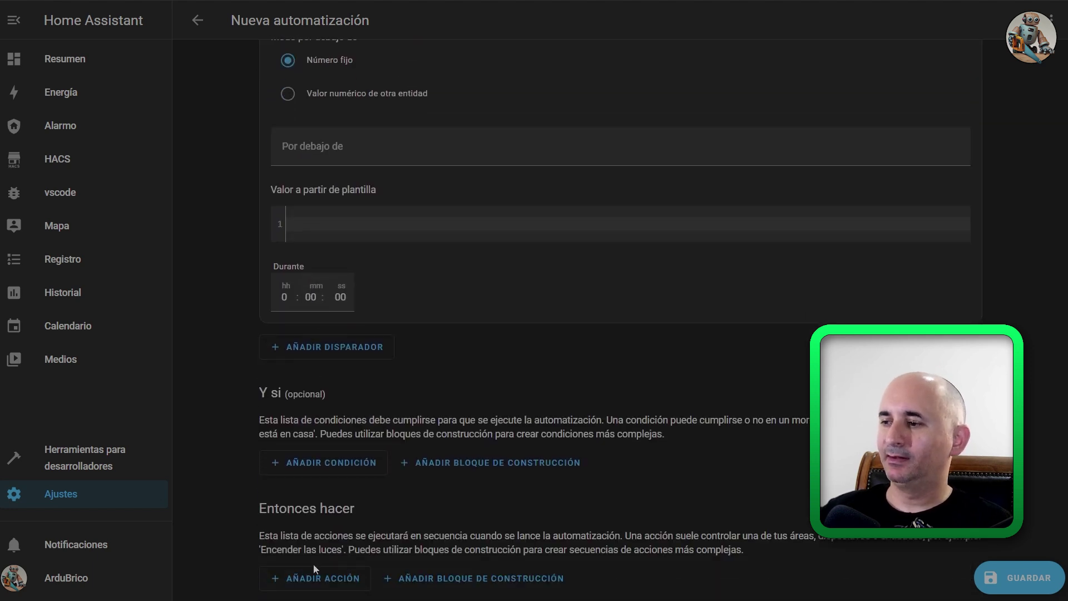
pyautogui.click(315, 579)
pyautogui.scroll(-6, 475, 399)
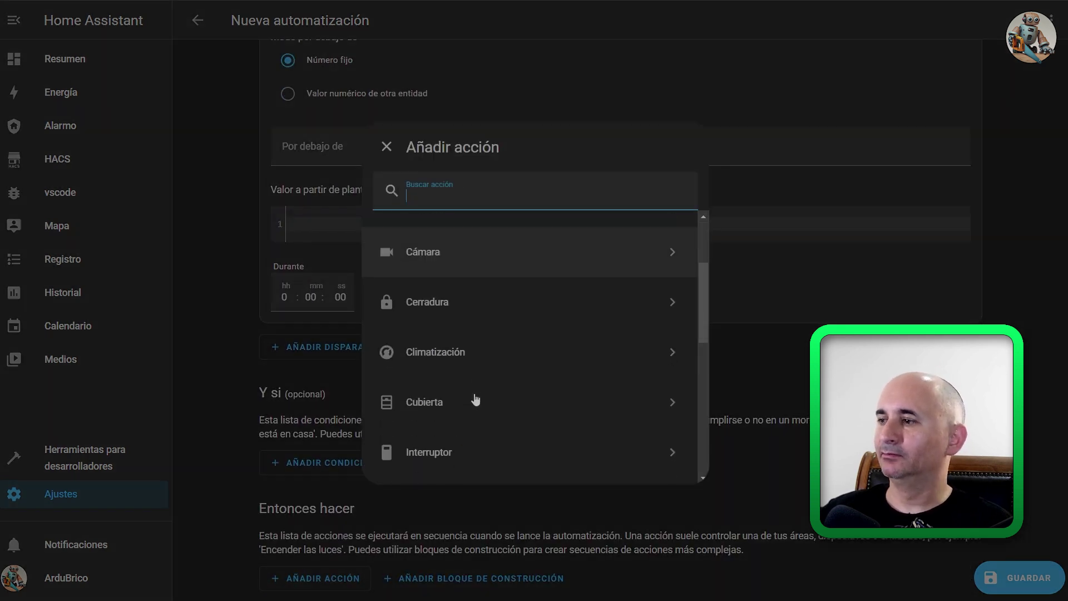
pyautogui.click(472, 396)
pyautogui.scroll(-6, 495, 395)
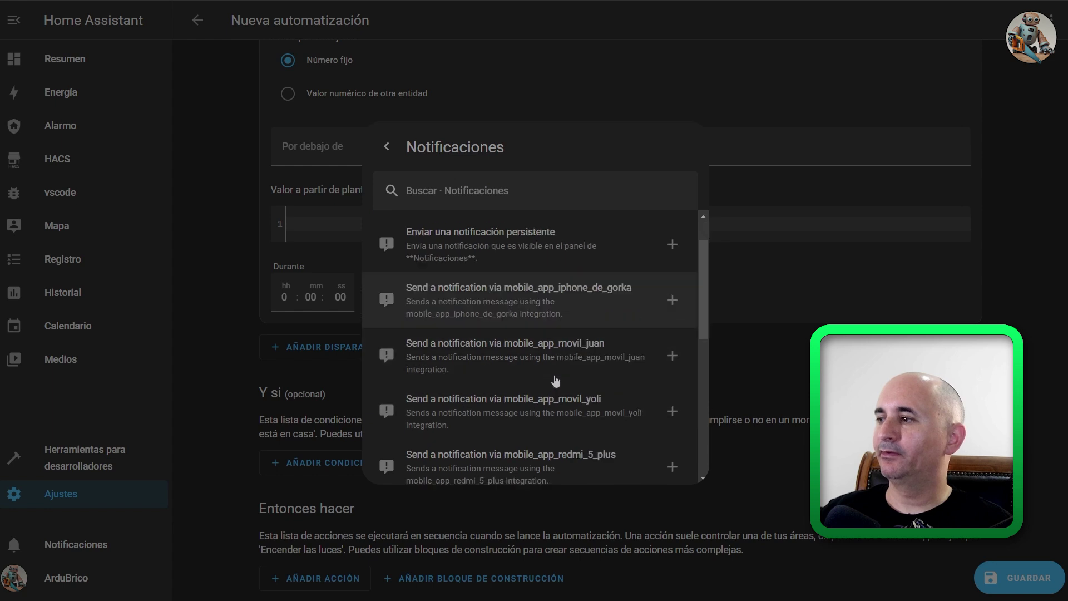
pyautogui.click(527, 378)
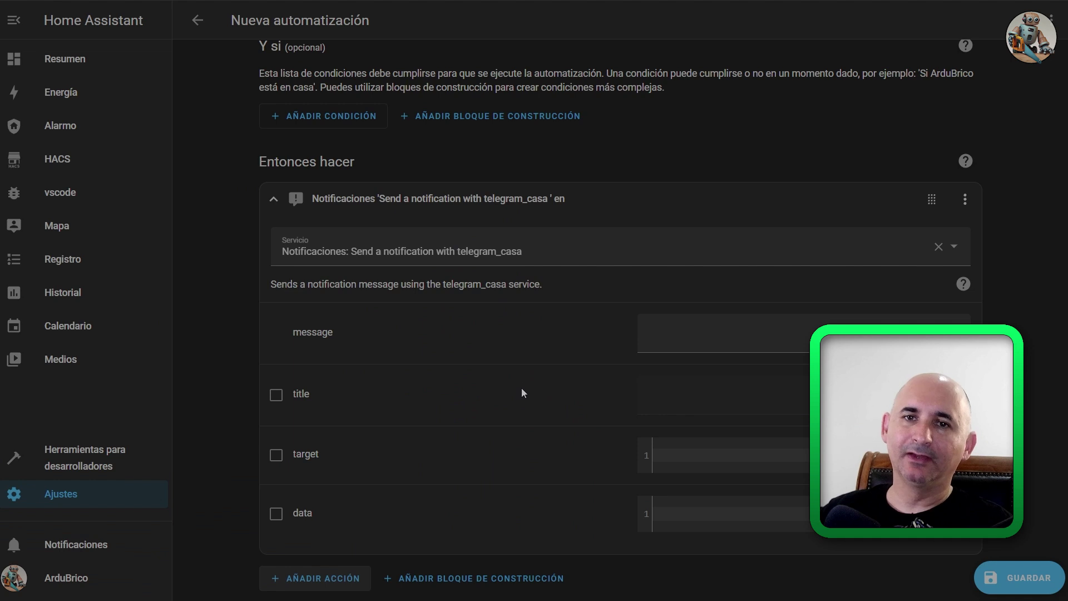
# Set the Telegram notification's message to "Consumo máximo alcanzado".
pyautogui.click(685, 334)
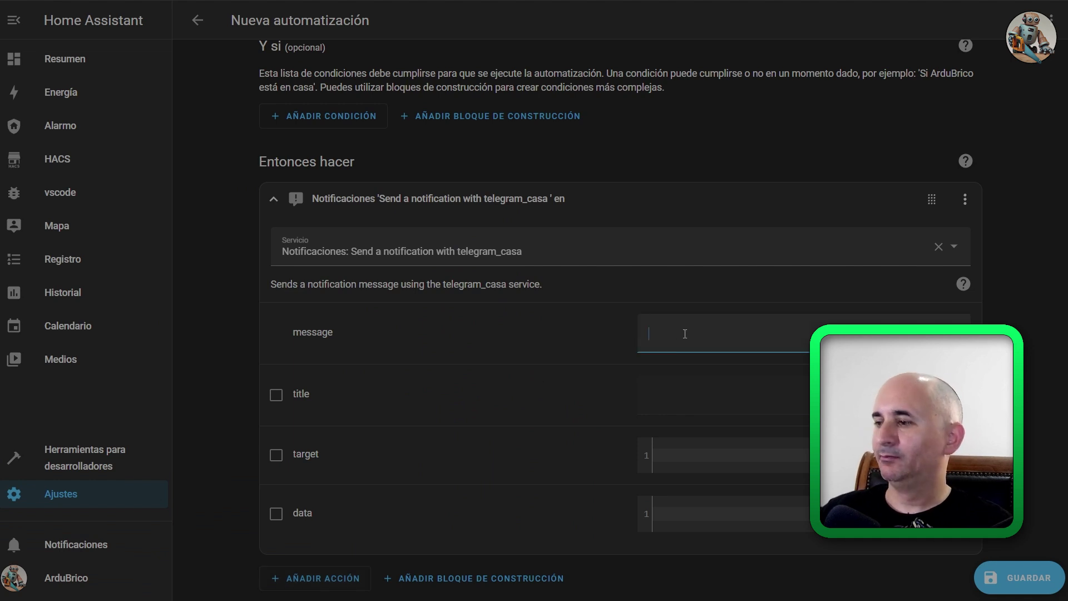
pyautogui.write('Consu')
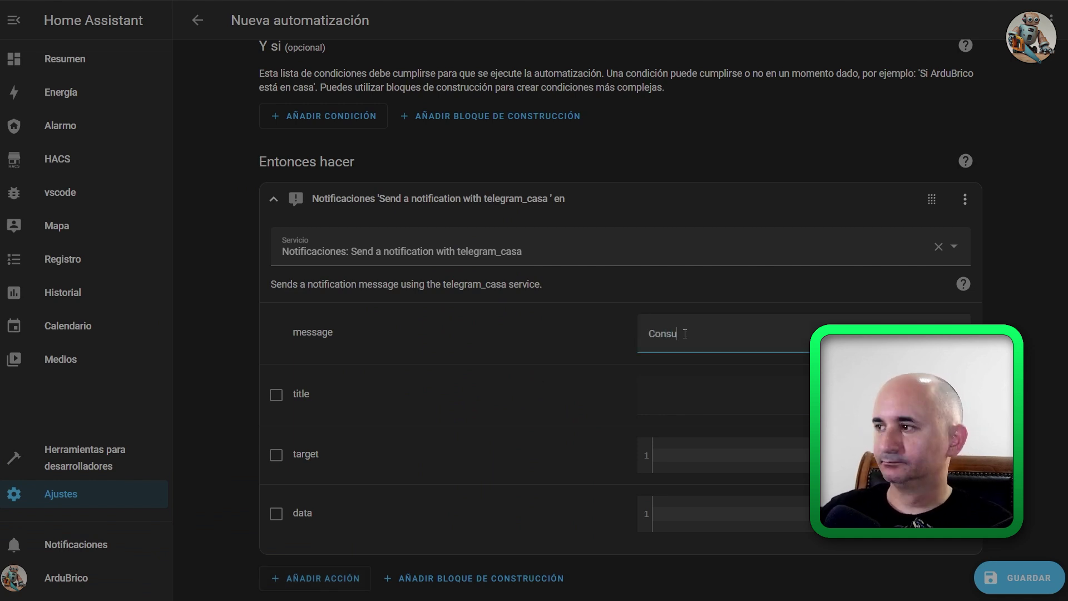
pyautogui.write('mo máx')
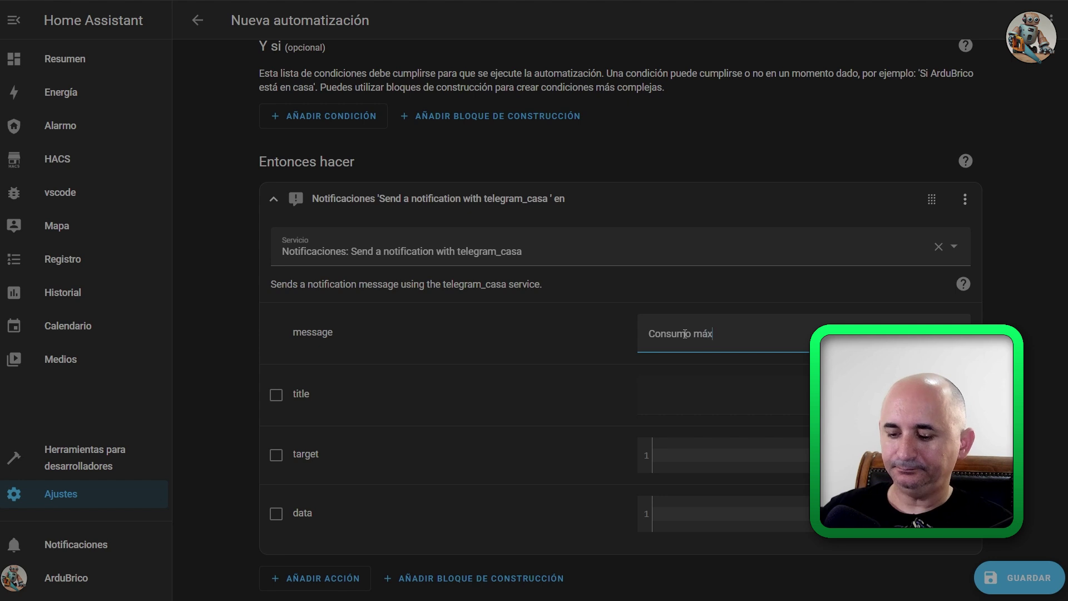
pyautogui.write('imo alcanzado')
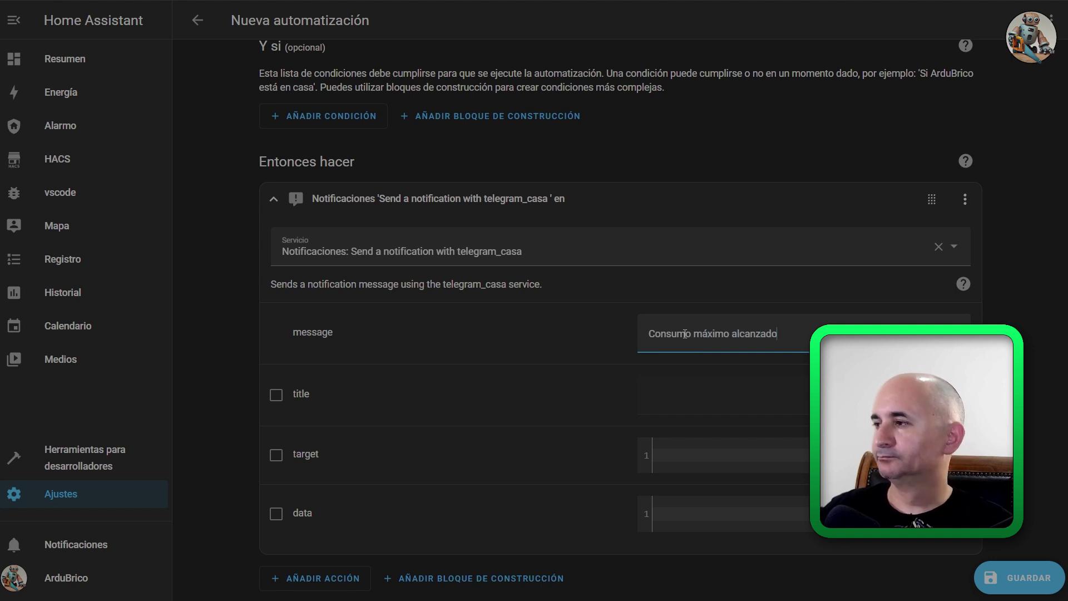
# Save the automation under the name "Consumo alcanzado" and expand its numeric state trigger for review.
pyautogui.click(1041, 583)
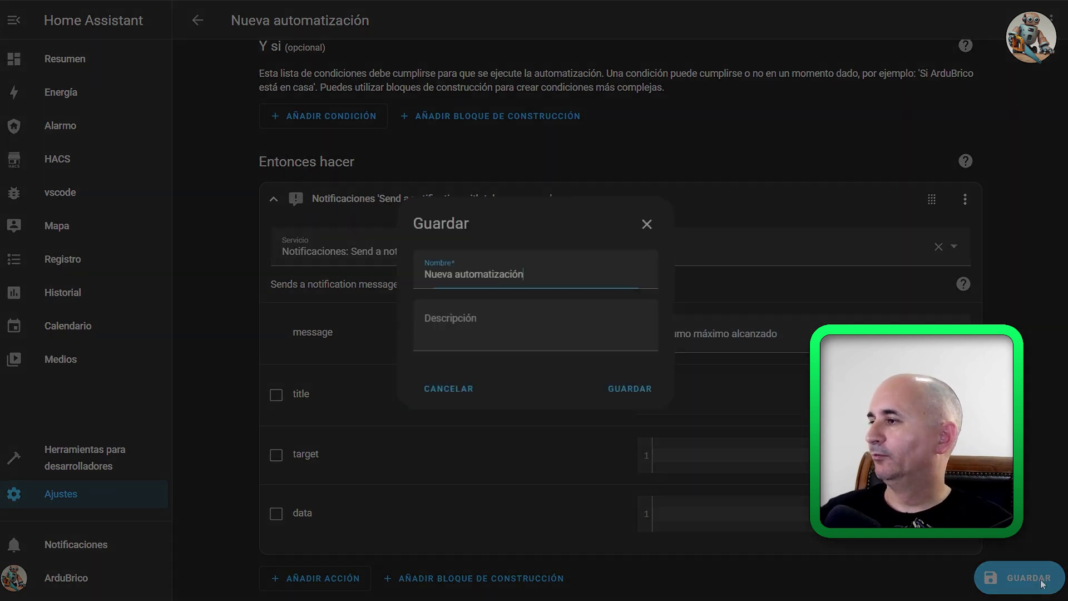
pyautogui.moveTo(553, 279); pyautogui.dragTo(406, 284)
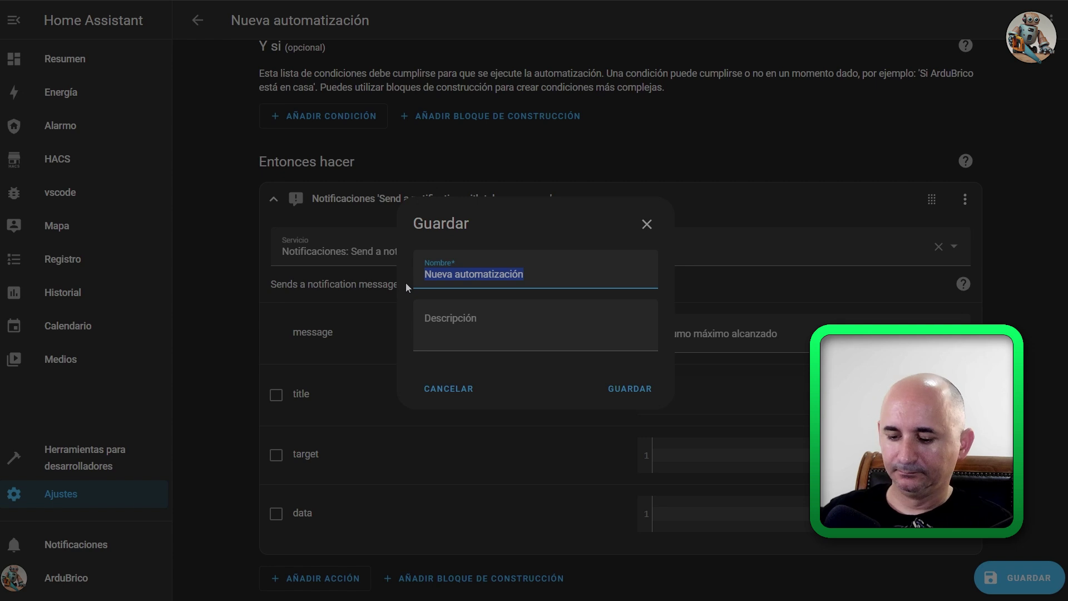
pyautogui.write('Consumo max')
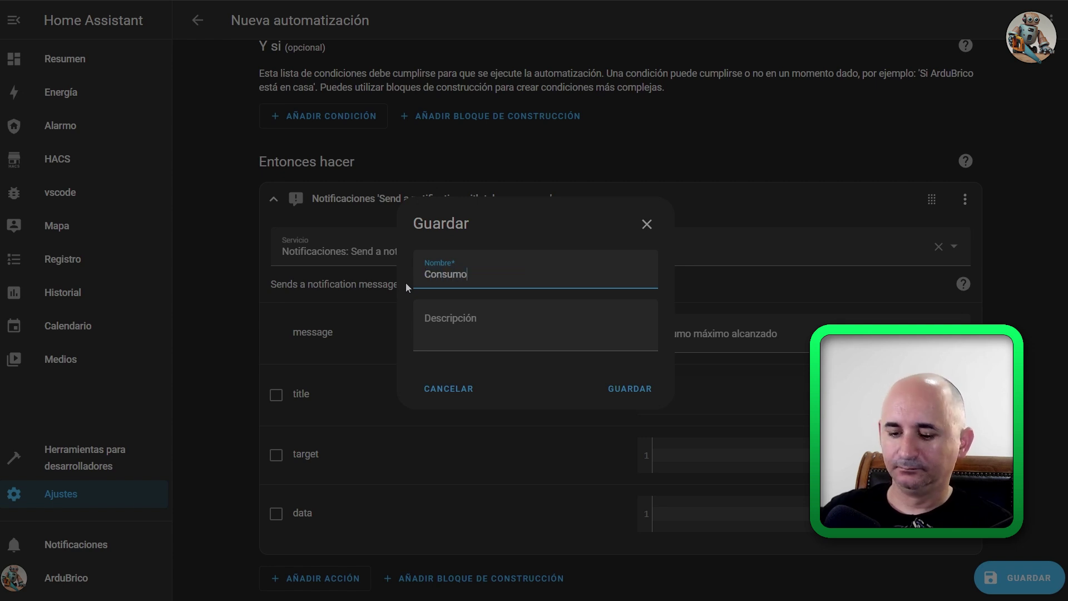
pyautogui.press('BackSpace')
pyautogui.press('BackSpace')
pyautogui.press('BackSpace')
pyautogui.write('a')
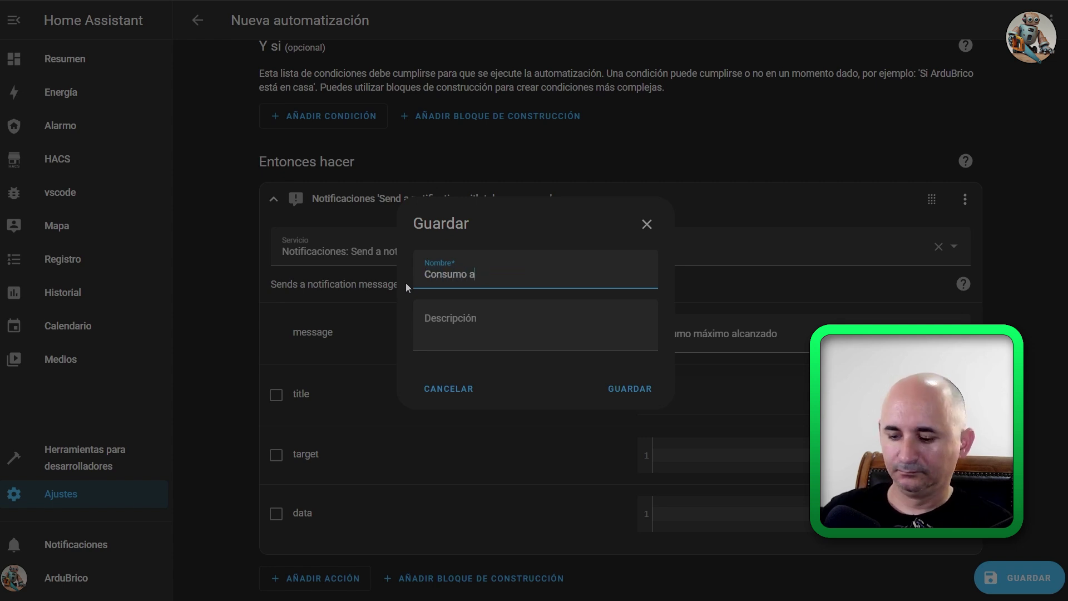
pyautogui.write('lcanzado')
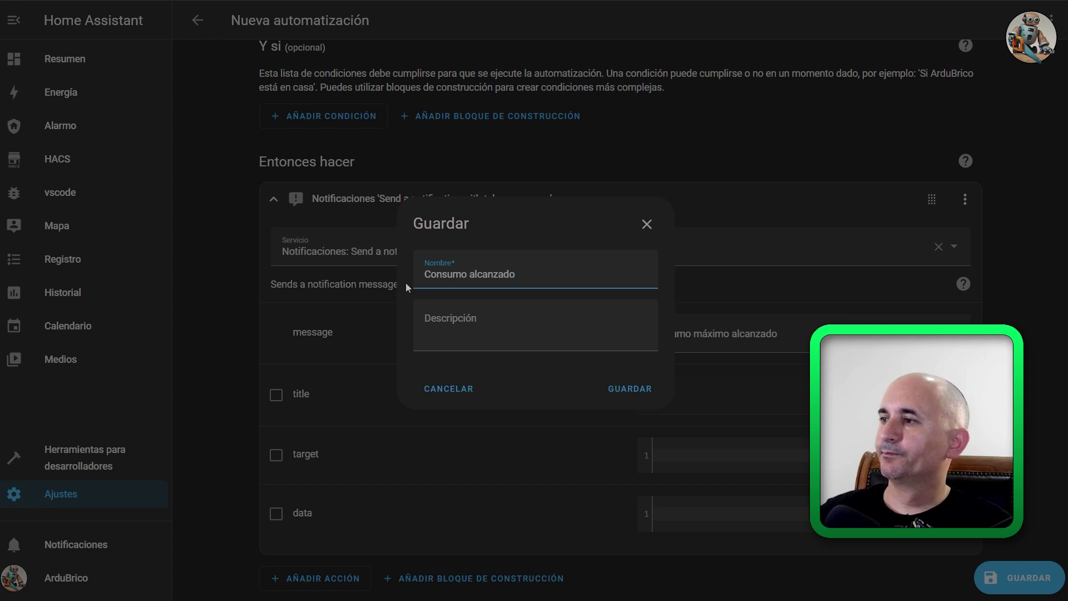
pyautogui.click(625, 391)
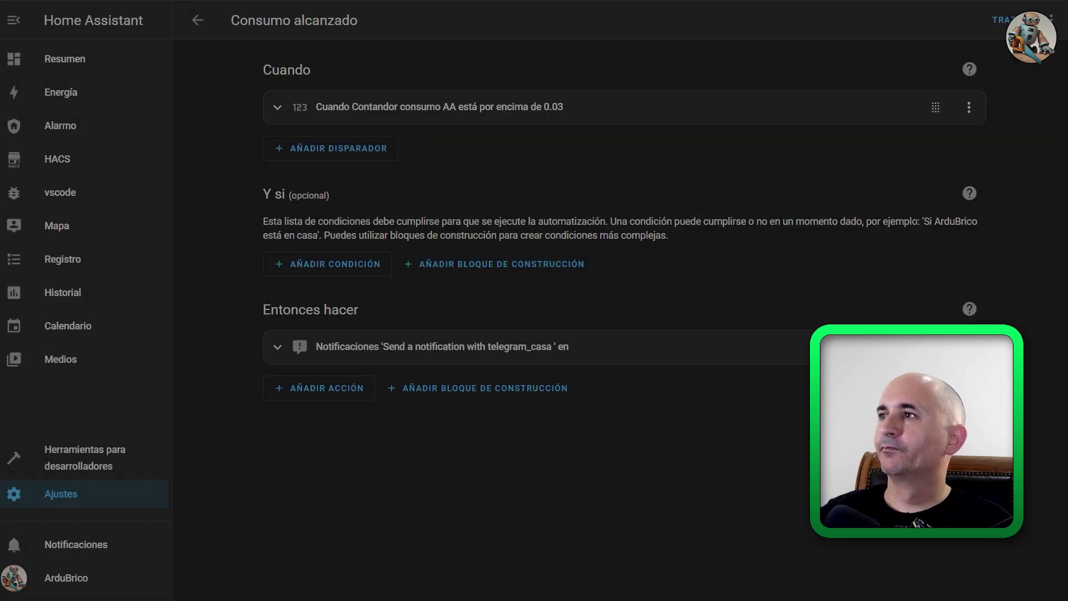
pyautogui.click(290, 108)
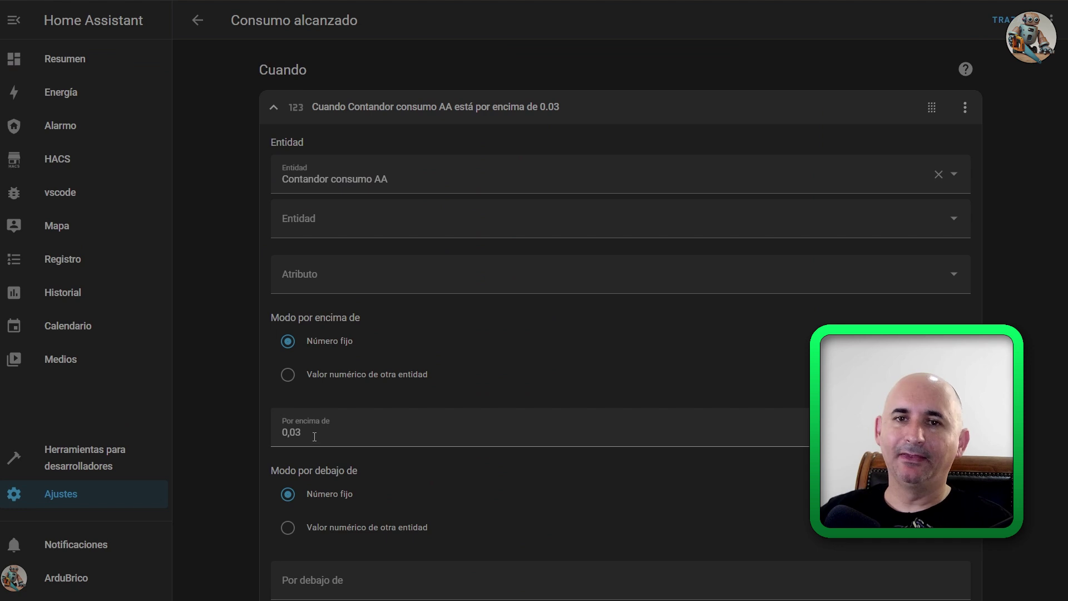
# Return to the automations list, create another automation from scratch and add a state (Estado) trigger to it.
pyautogui.click(199, 20)
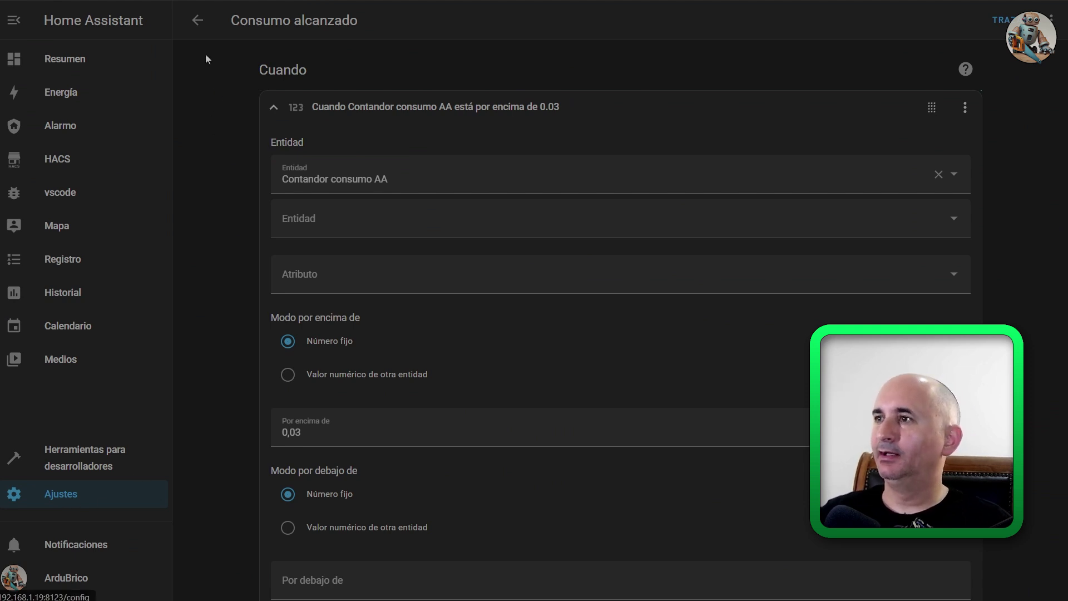
pyautogui.click(198, 20)
pyautogui.click(980, 577)
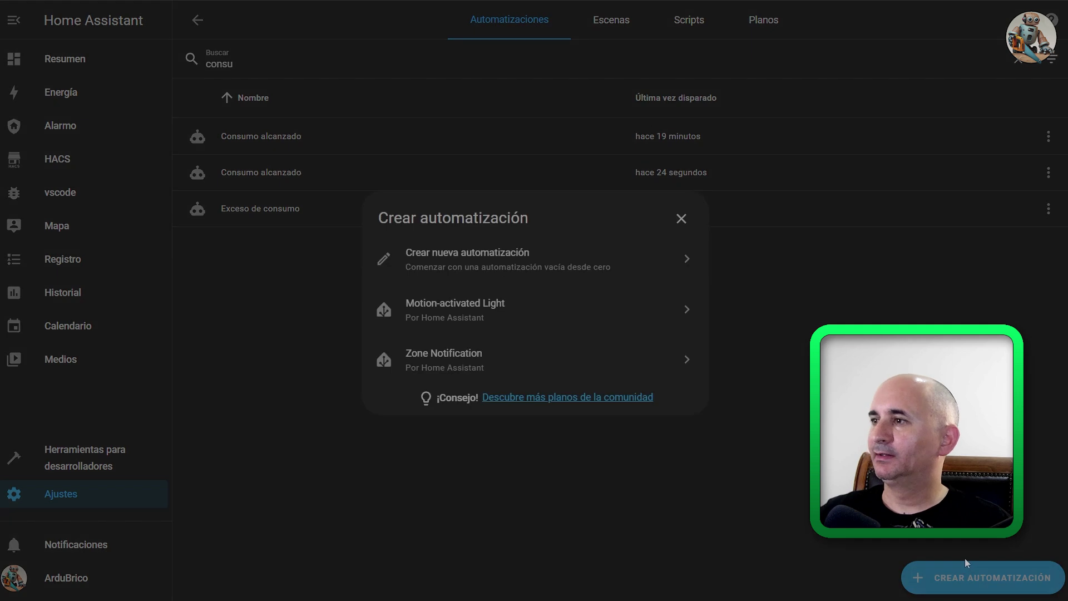
pyautogui.click(532, 261)
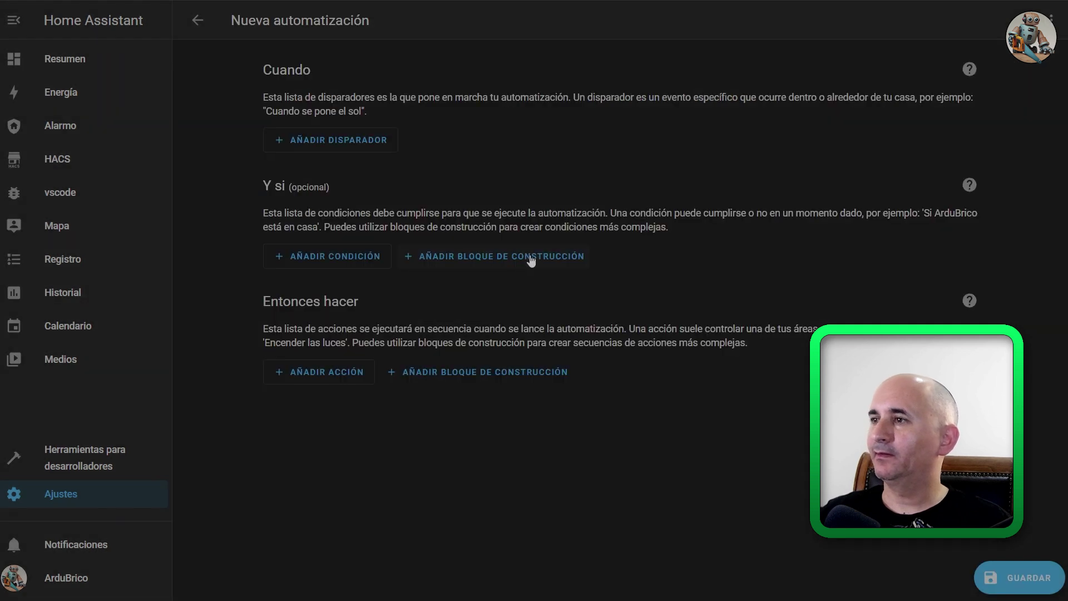
pyautogui.click(328, 141)
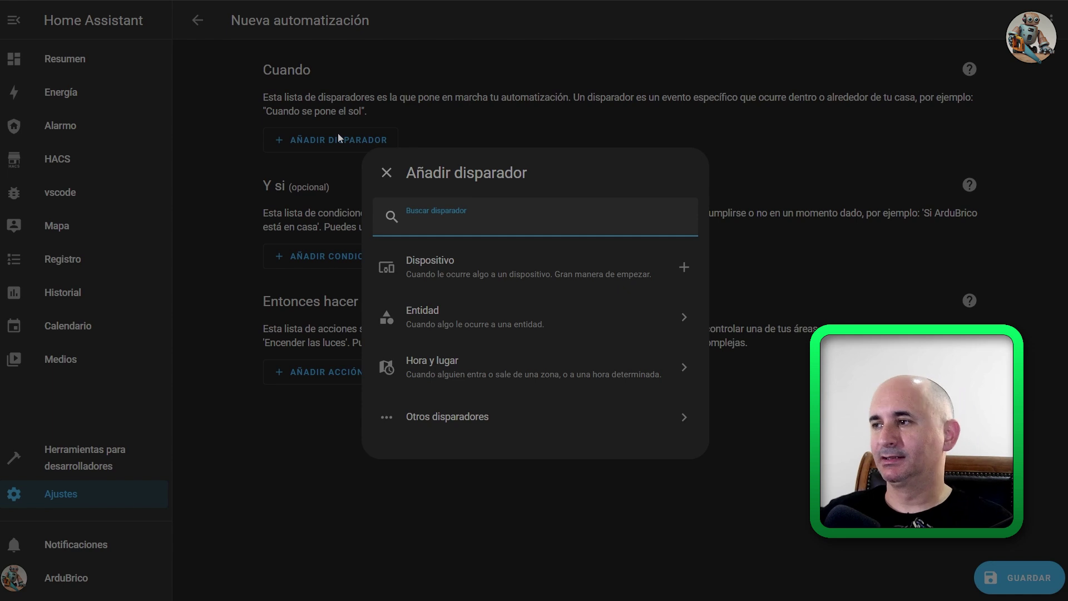
pyautogui.click(455, 319)
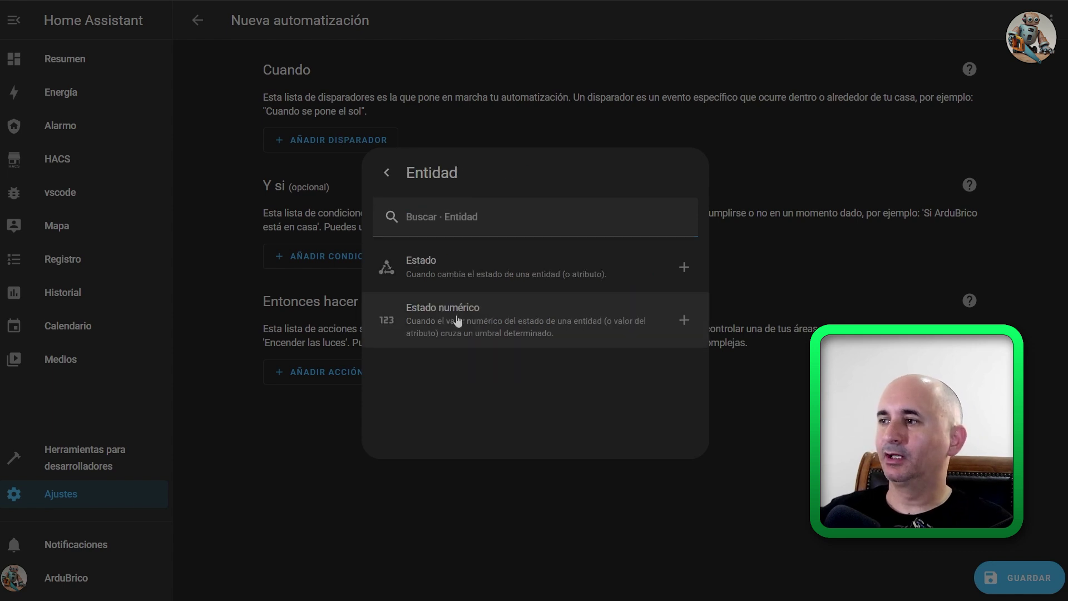
pyautogui.click(462, 270)
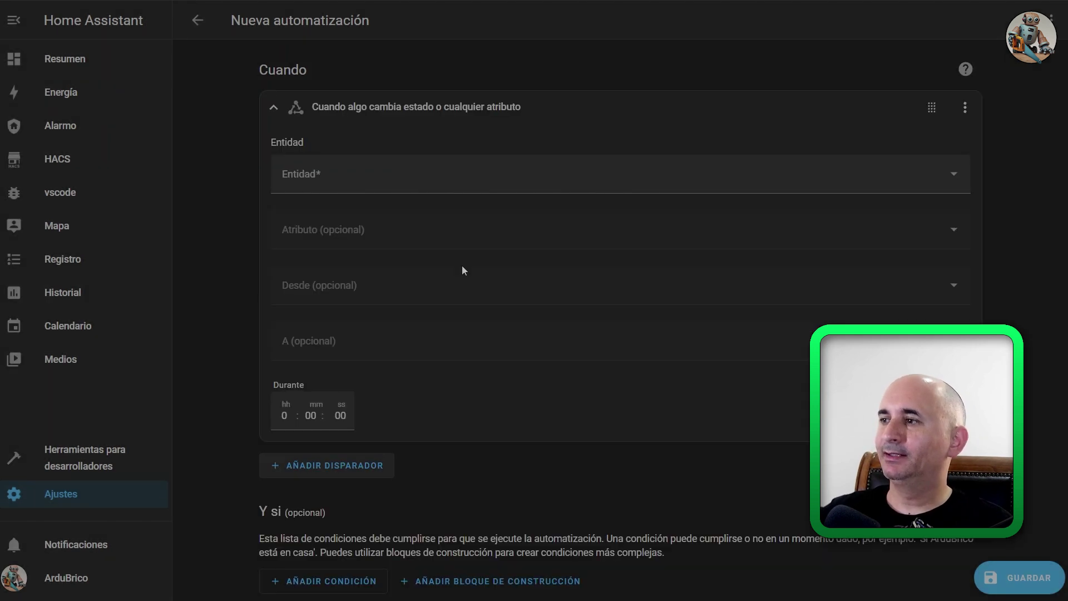
# Configure the state trigger to fire when the Cine climate entity changes from Apagado to Cualquier estado (ignorando cambios en los atributos).
pyautogui.click(420, 178)
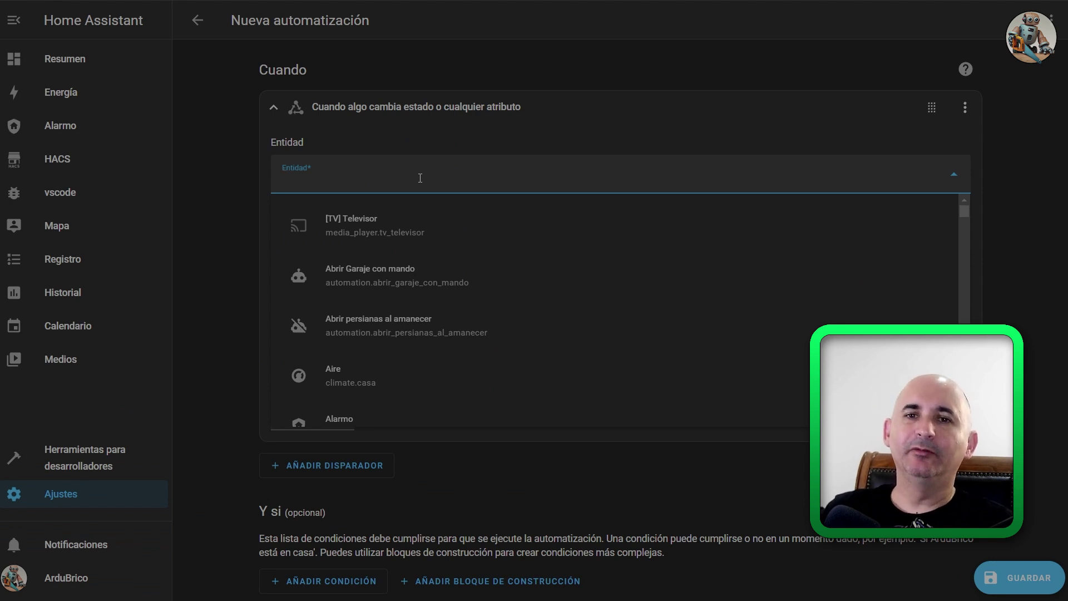
pyautogui.write('clim')
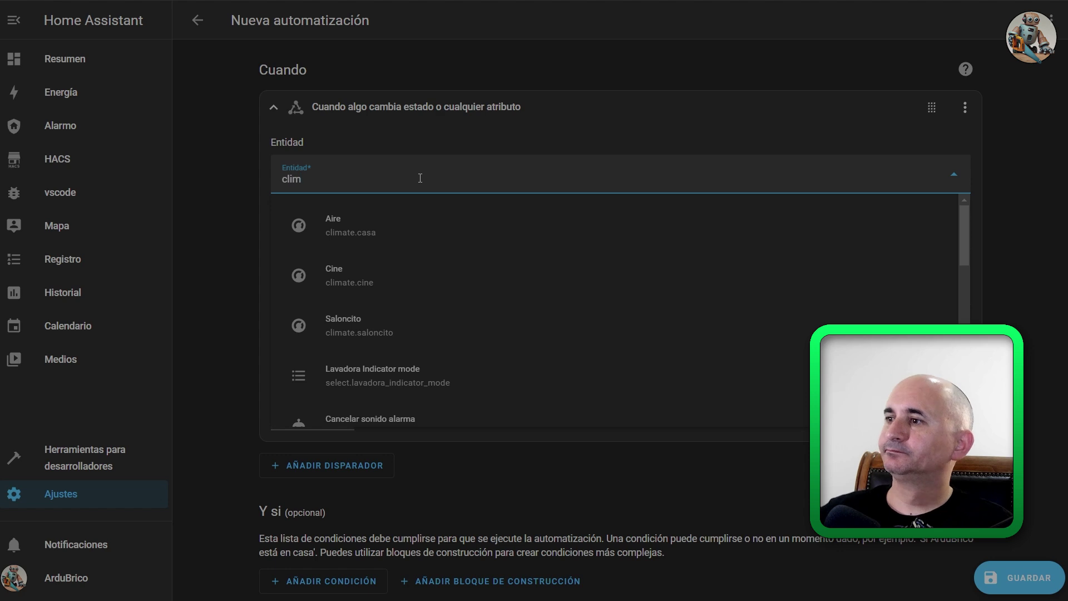
pyautogui.click(360, 284)
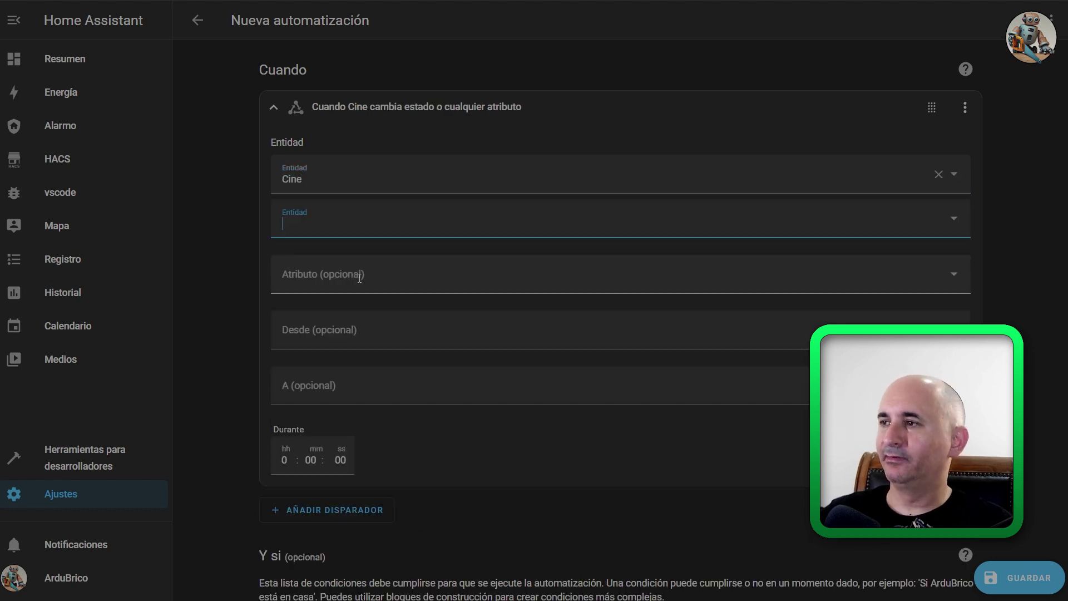
pyautogui.click(390, 336)
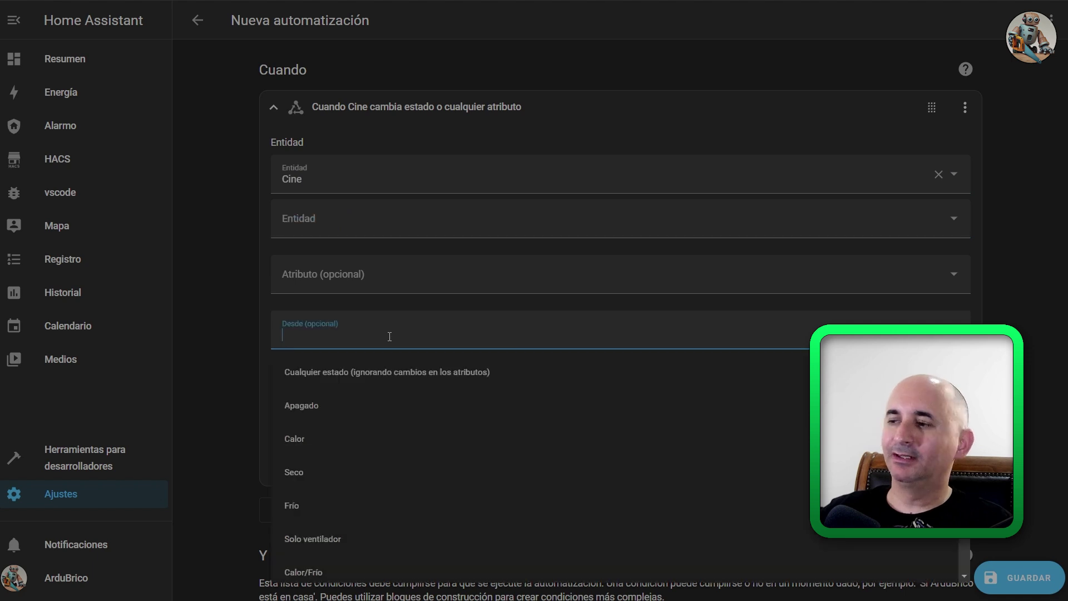
pyautogui.click(316, 411)
pyautogui.click(382, 388)
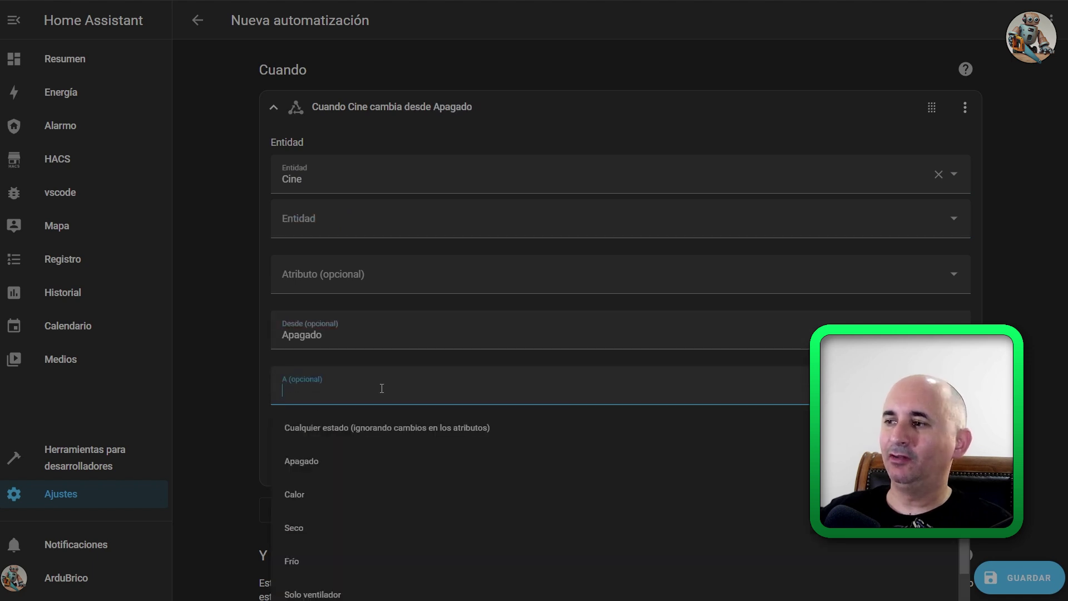
pyautogui.click(334, 429)
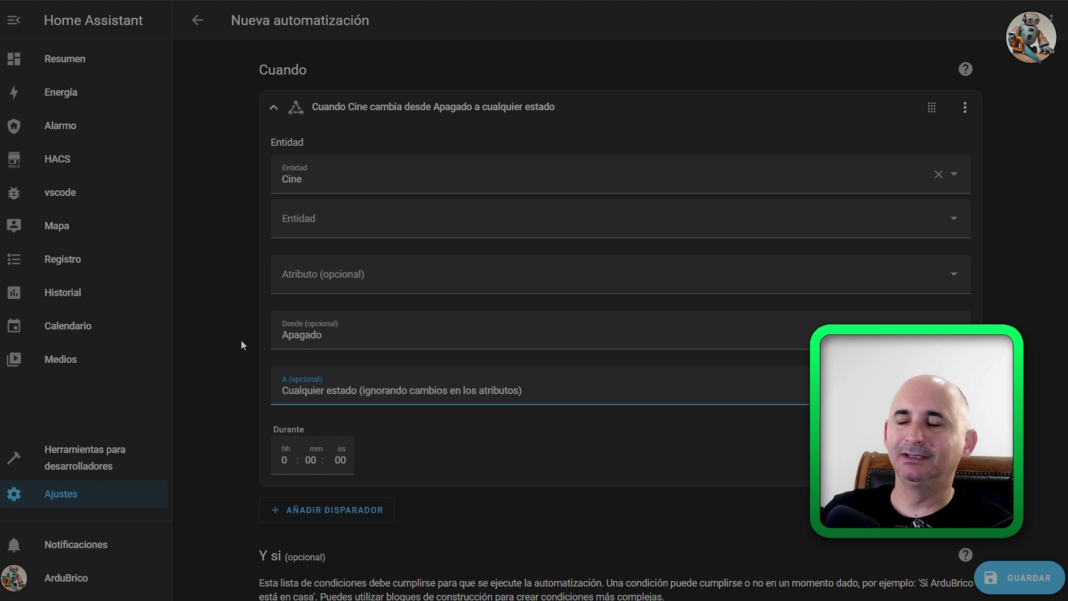
# Add a Calibrar action for the utility meter (Contador) helper to the automation.
pyautogui.scroll(-3, 248, 302)
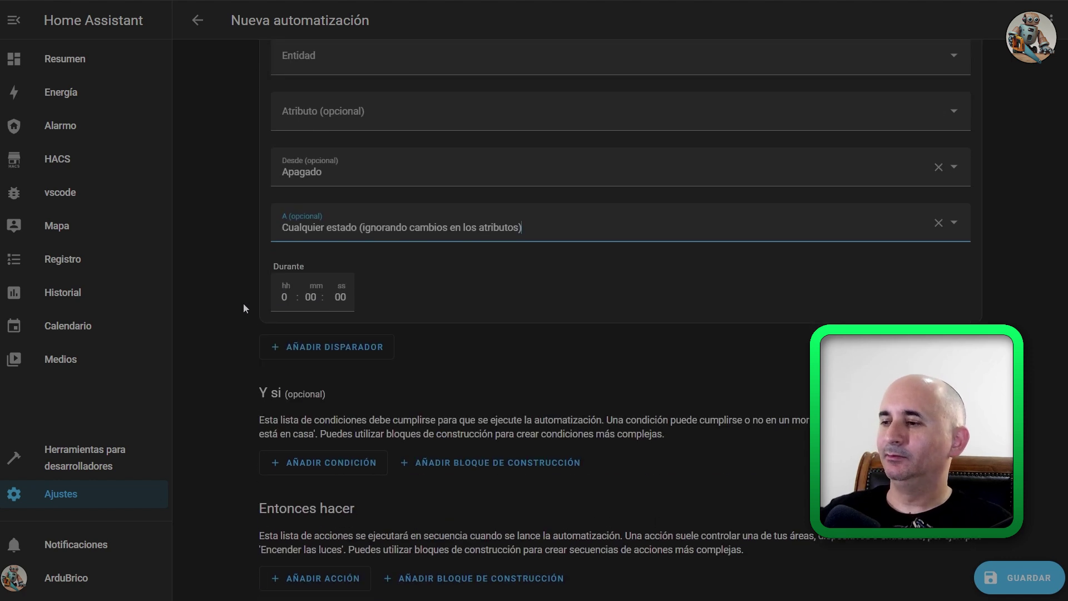
pyautogui.click(330, 579)
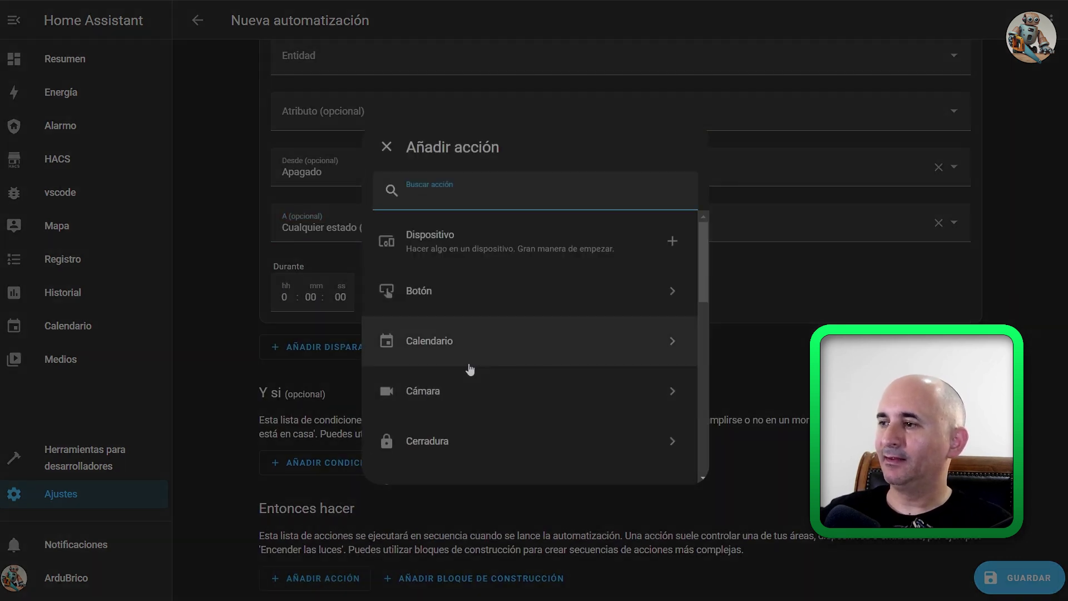
pyautogui.scroll(-3, 469, 369)
pyautogui.scroll(-3, 471, 370)
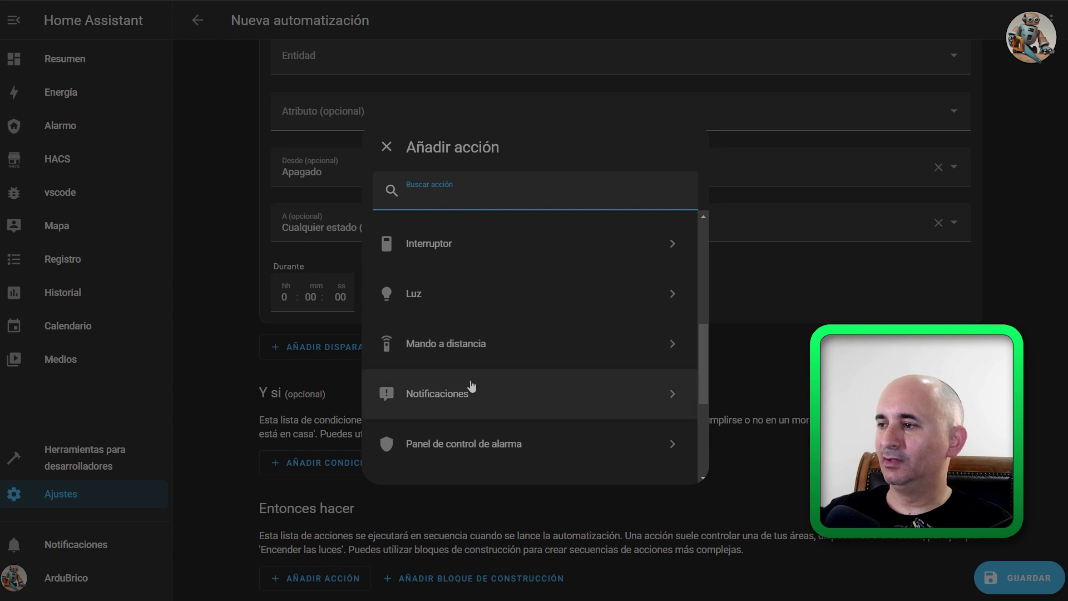
pyautogui.scroll(-1, 471, 378)
pyautogui.scroll(-3, 472, 385)
pyautogui.click(471, 387)
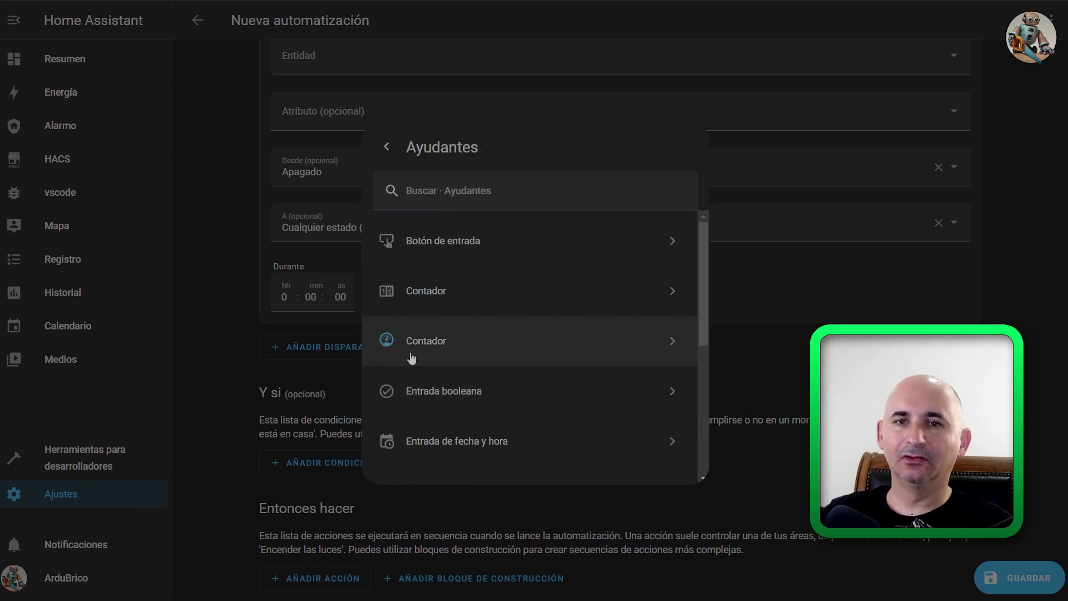
pyautogui.click(487, 344)
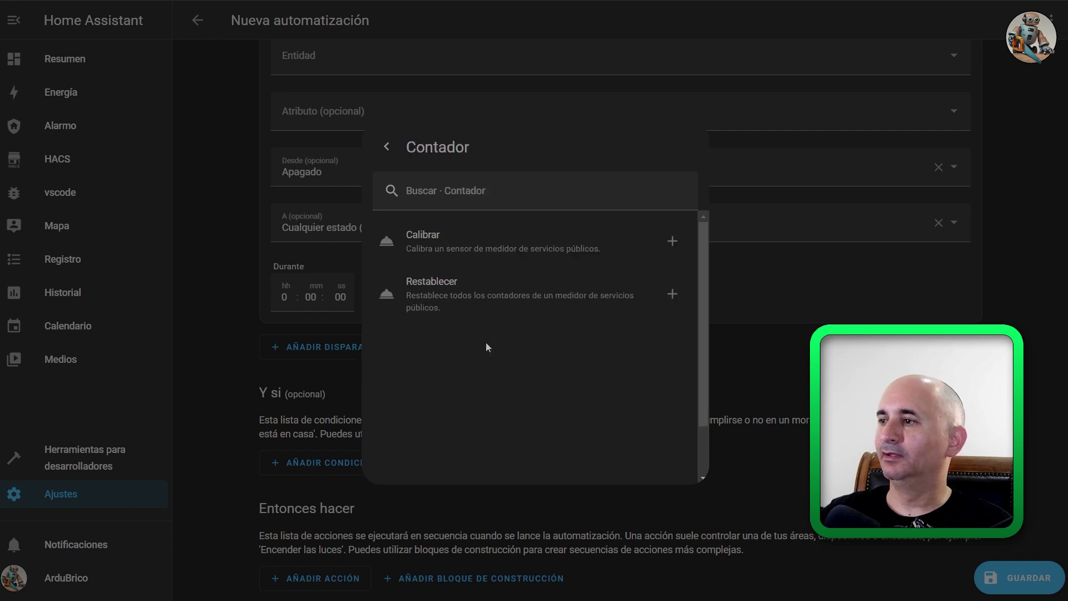
pyautogui.click(452, 242)
# Target Contandor consumo AA in the Calibrar action and set its value to 0.
pyautogui.click(846, 464)
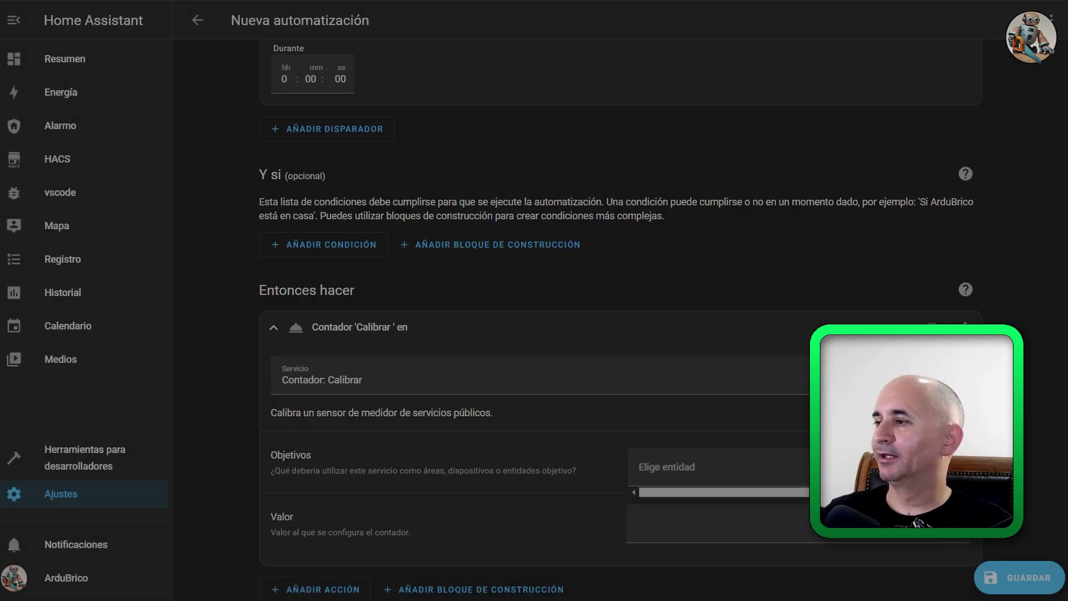
pyautogui.click(696, 415)
pyautogui.click(698, 548)
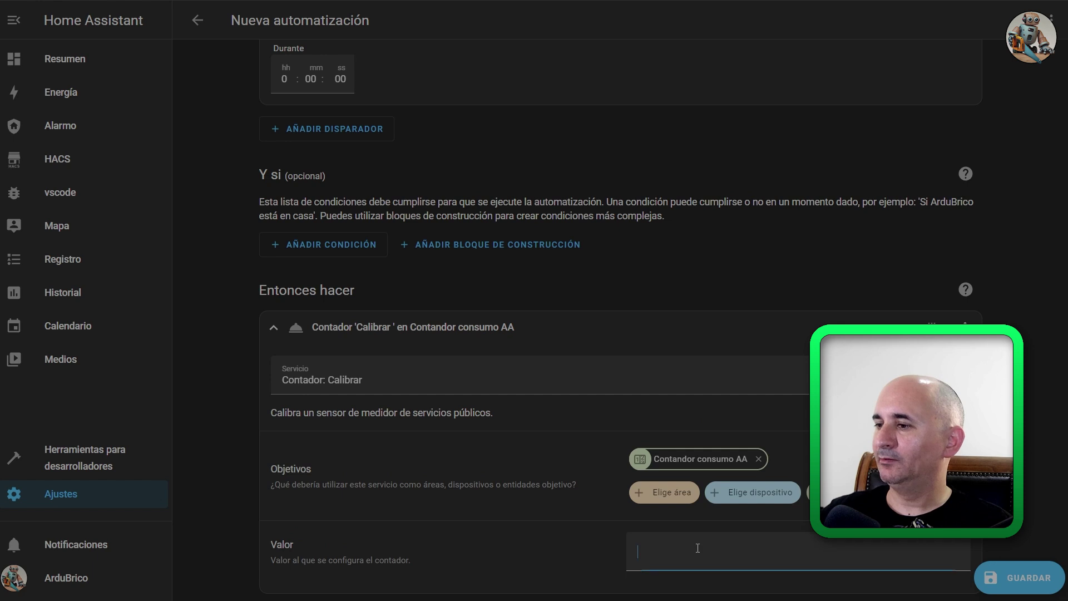
pyautogui.write('0')
# Save the new automation under the name "Resetear contador".
pyautogui.scroll(3, 973, 557)
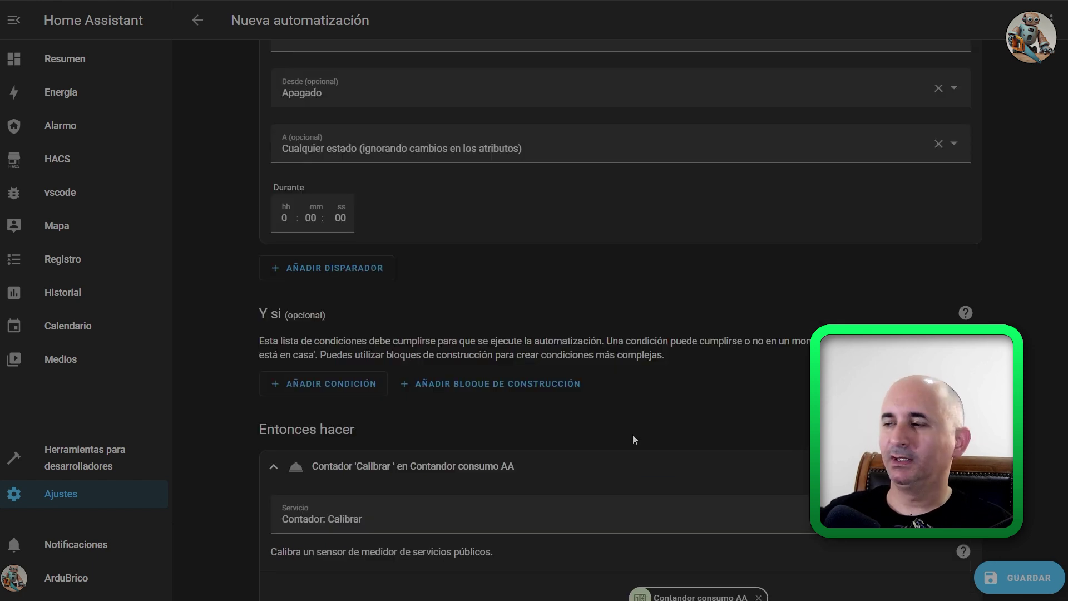
pyautogui.click(1024, 578)
pyautogui.moveTo(549, 275); pyautogui.dragTo(376, 293)
pyautogui.write('Reseta')
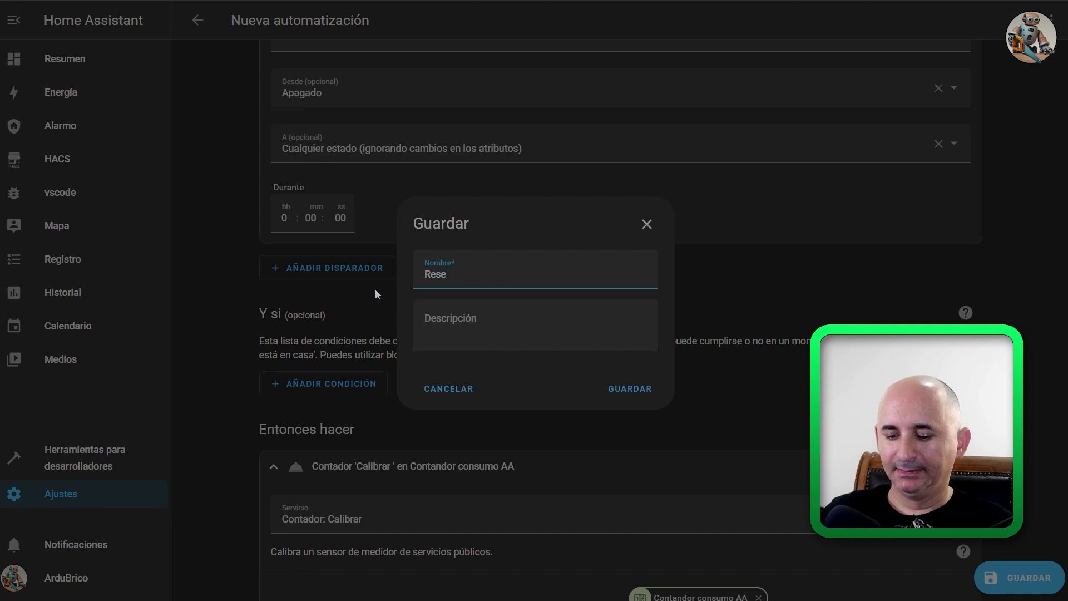
pyautogui.press('BackSpace')
pyautogui.write('eaar contador')
pyautogui.click(460, 272)
pyautogui.press('BackSpace')
pyautogui.click(628, 388)
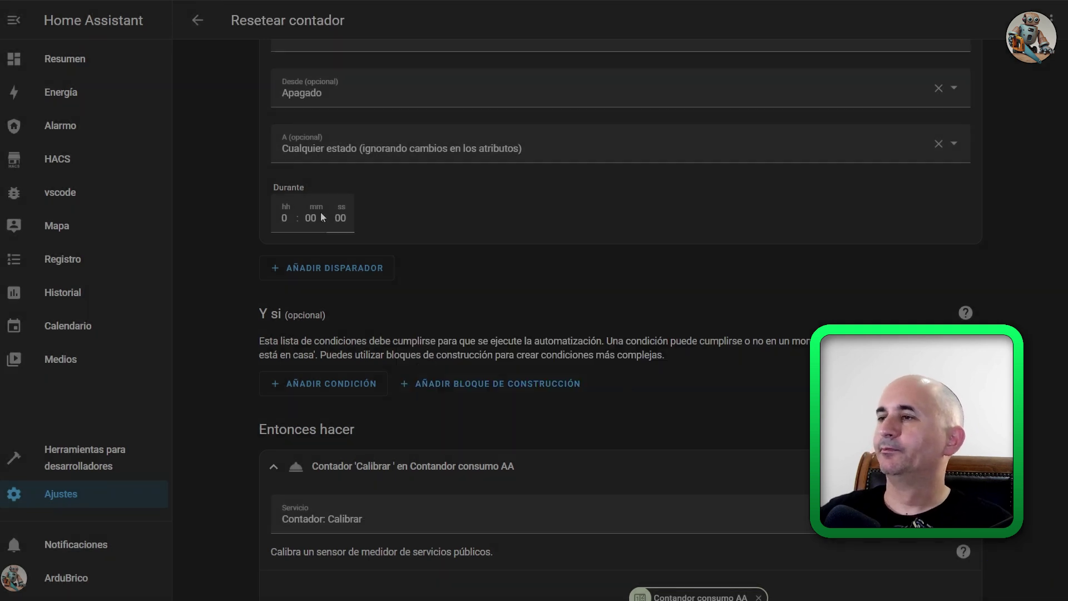
# Turn on the Cine air conditioner in cooling mode from the dashboard's A/A view to test the automations.
pyautogui.click(66, 61)
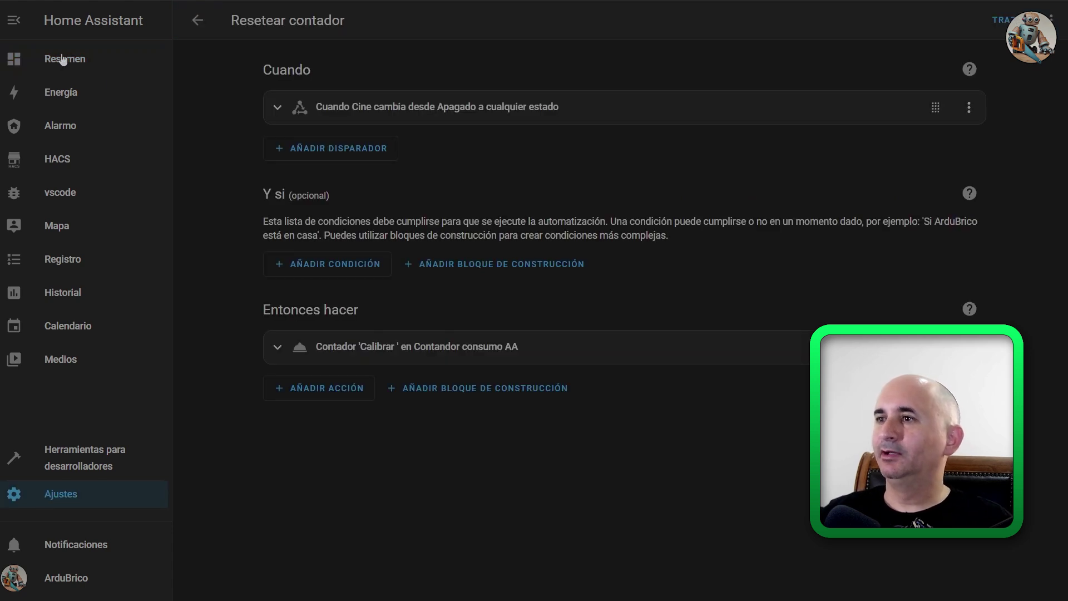
pyautogui.click(64, 60)
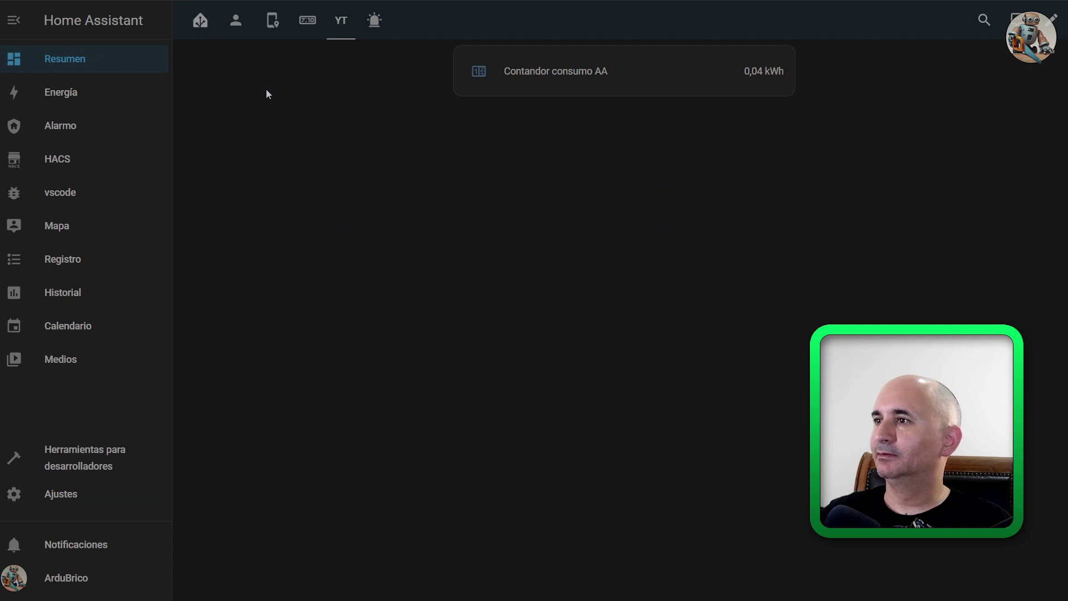
pyautogui.click(199, 21)
pyautogui.click(562, 118)
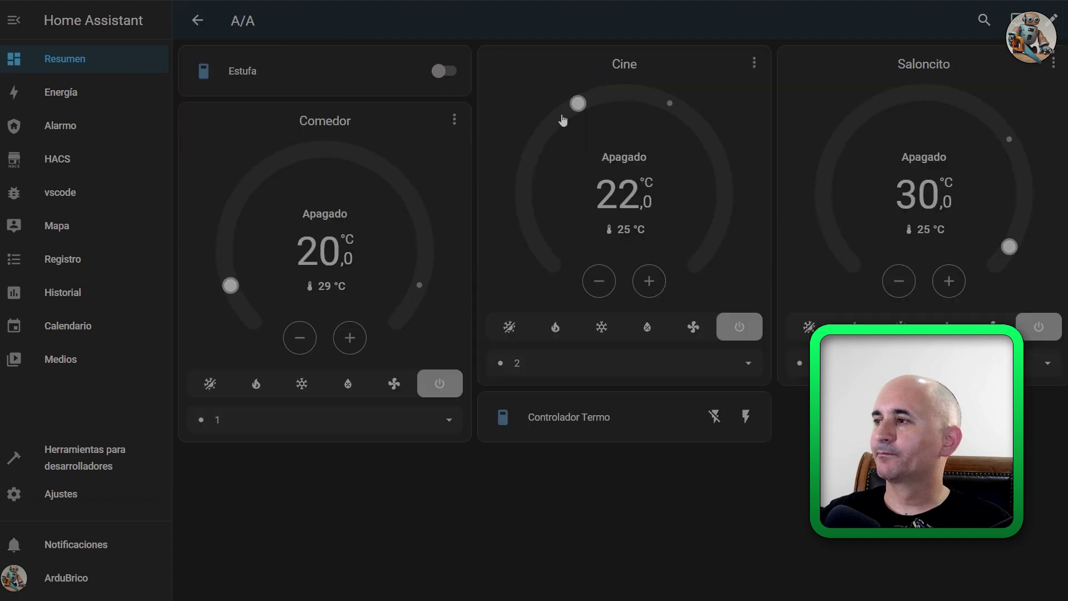
pyautogui.click(600, 334)
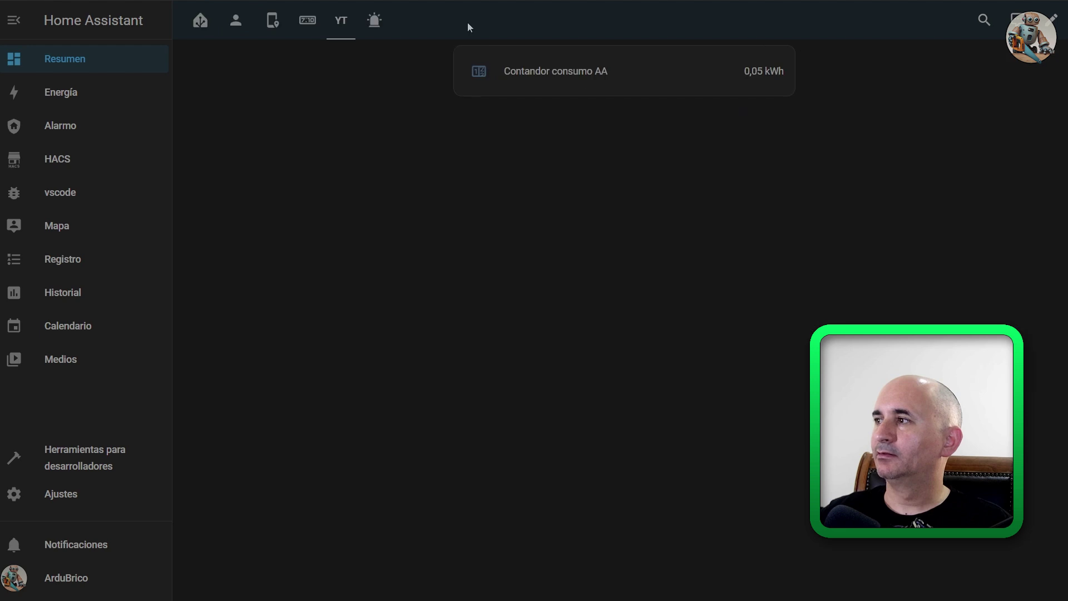